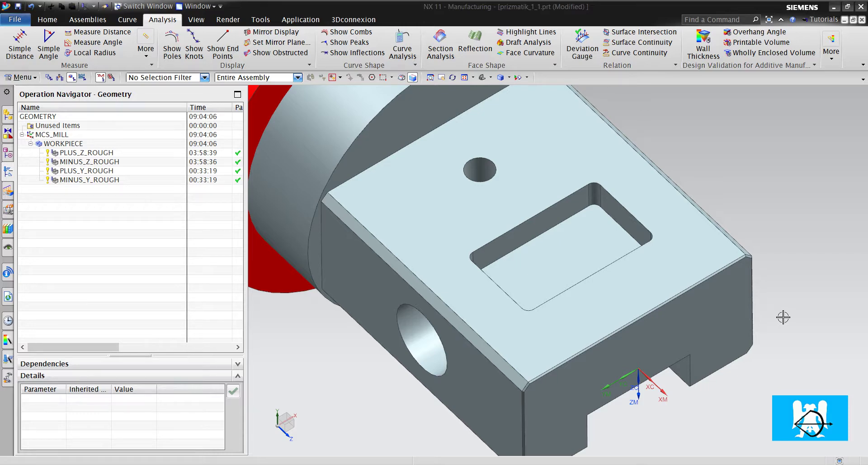
- Look over the part, then start a mill_planar Floor and Wall operation with tool D10 on WORKPIECE
middle_drag(781, 315, 692, 252)
middle_drag(695, 221, 584, 285)
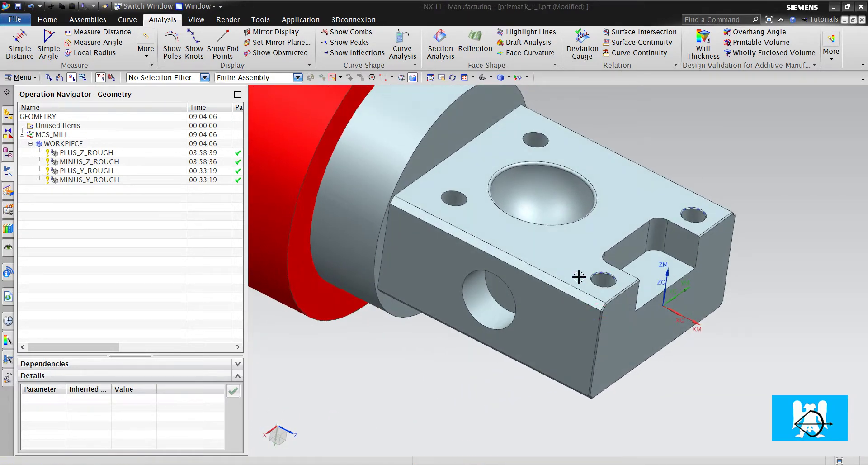
middle_drag(535, 267, 561, 222)
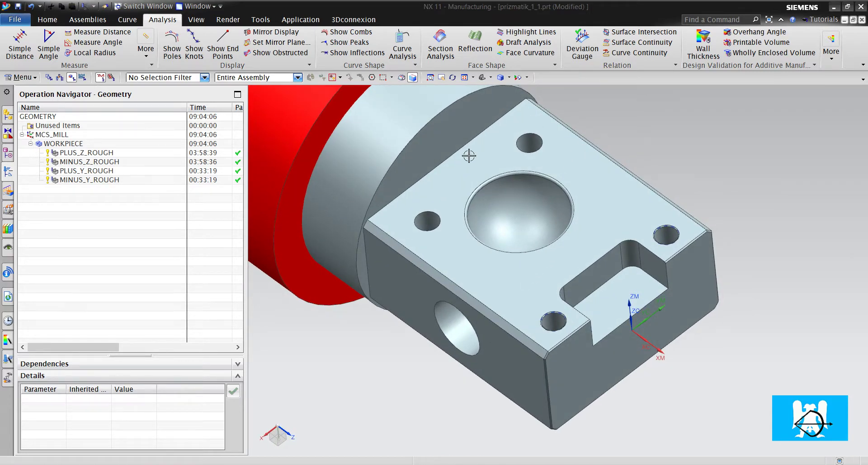
middle_drag(459, 201, 564, 168)
scroll(550, 241, up, 5)
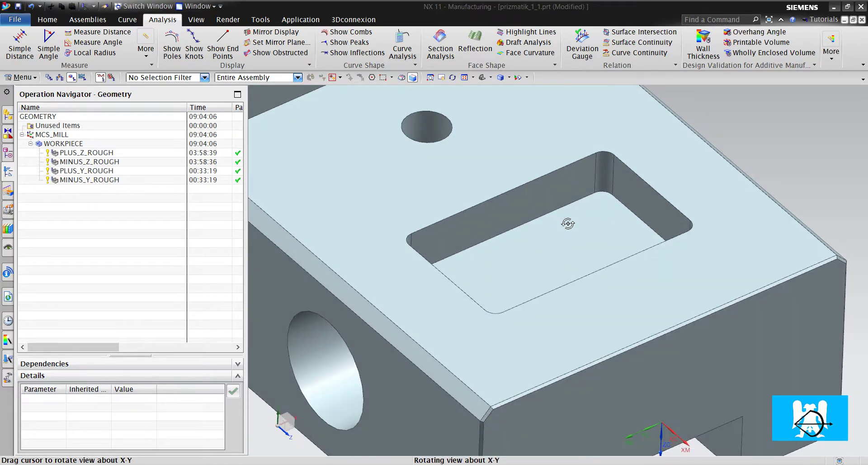
click(47, 19)
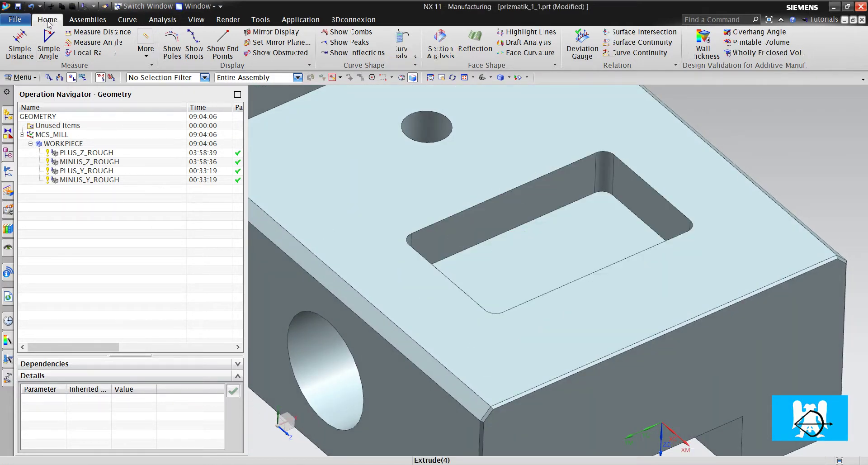
click(83, 48)
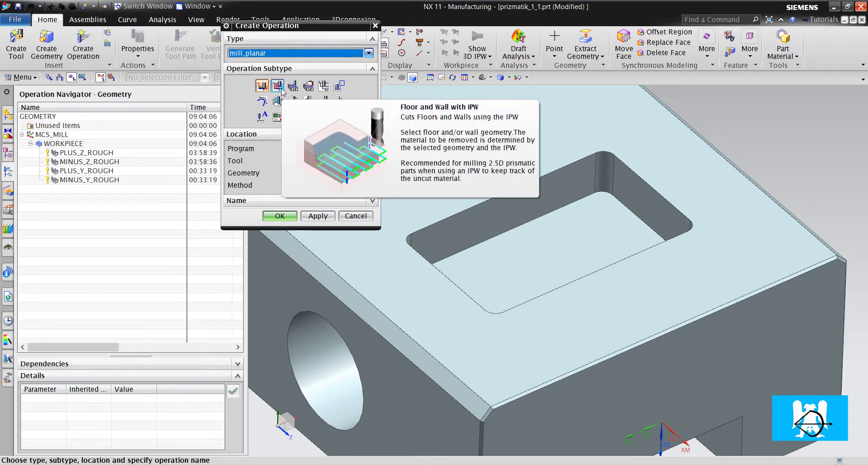
scroll(642, 198, down, 3)
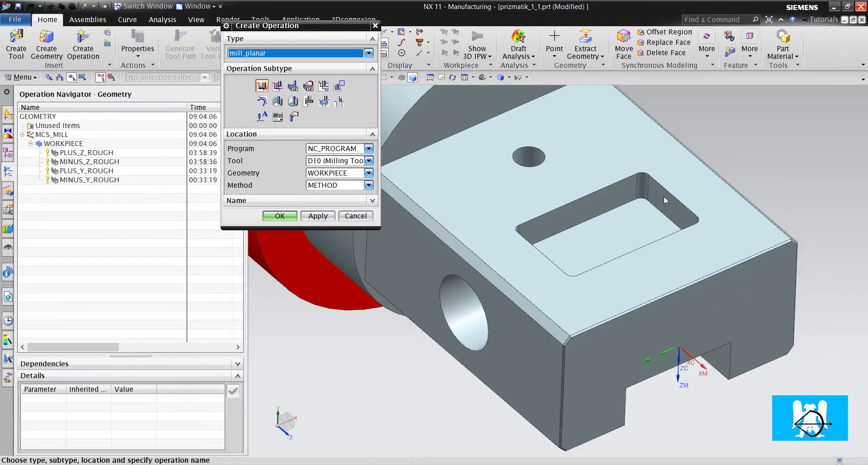
scroll(664, 196, up, 4)
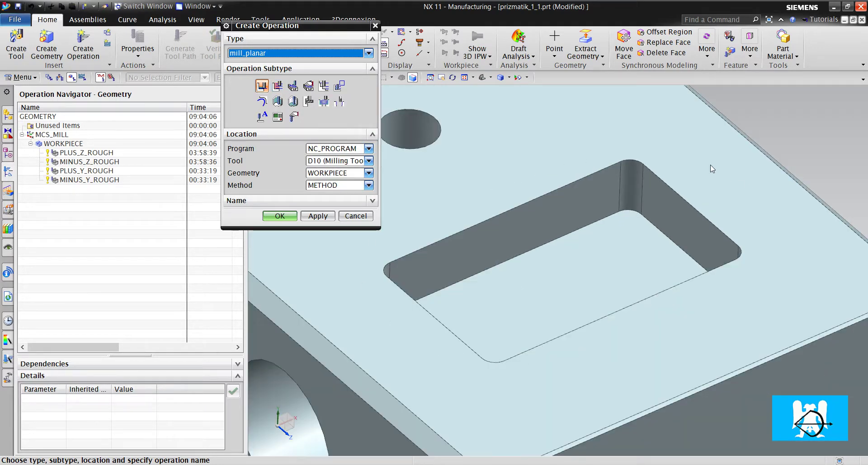
scroll(612, 187, down, 5)
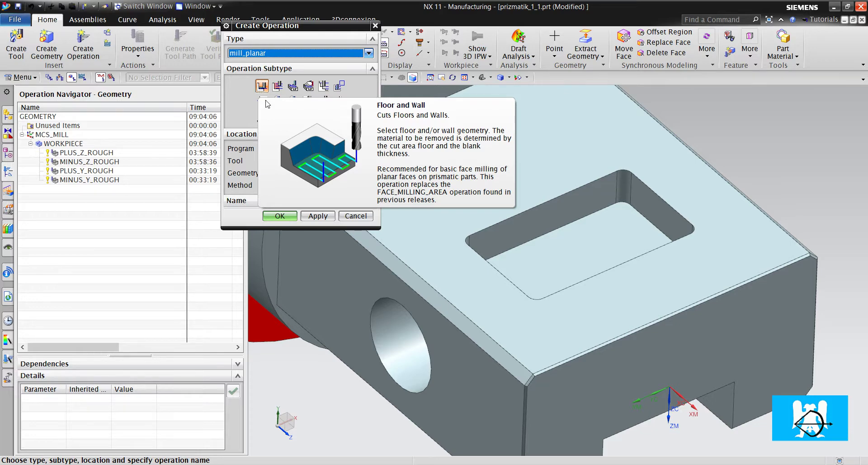
- Create the Floor and Wall operation and select the pocket floor as its cut area
click(280, 216)
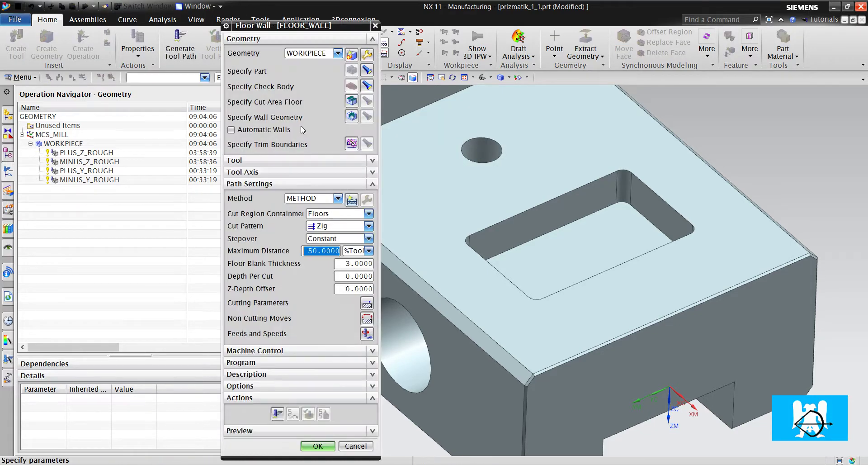
click(352, 100)
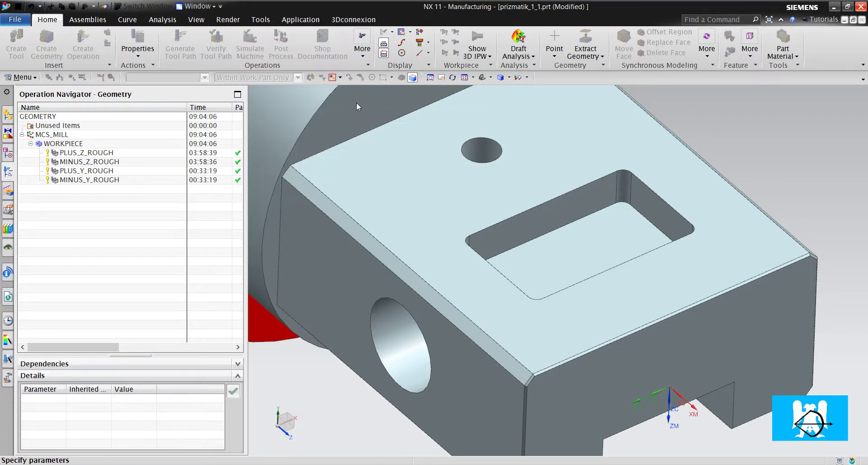
click(569, 227)
click(318, 151)
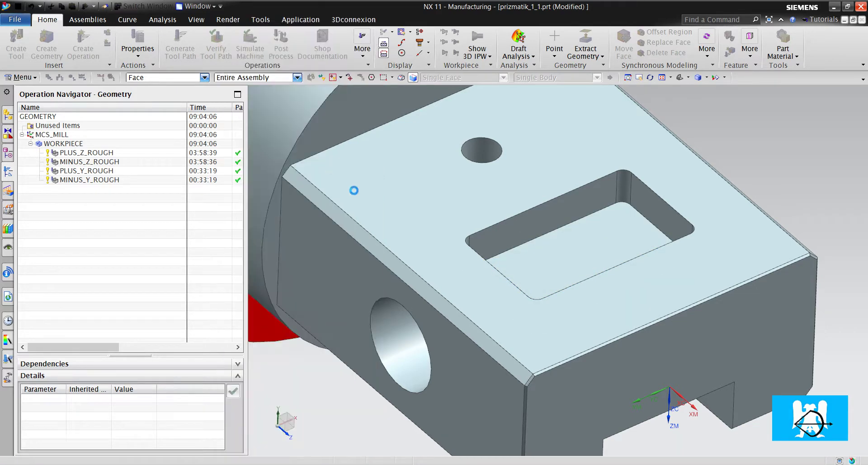
- Set Follow Periphery cut pattern, floor blank thickness 22 and depth per cut 0.3
click(339, 226)
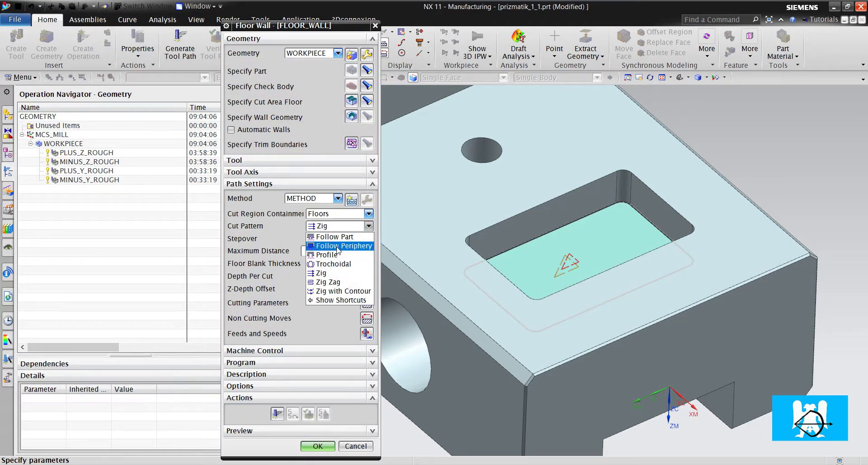
click(337, 245)
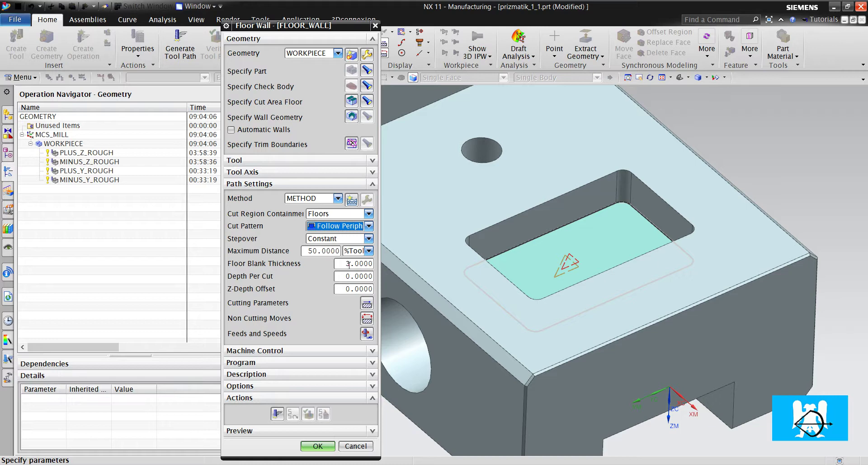
double_click(369, 264)
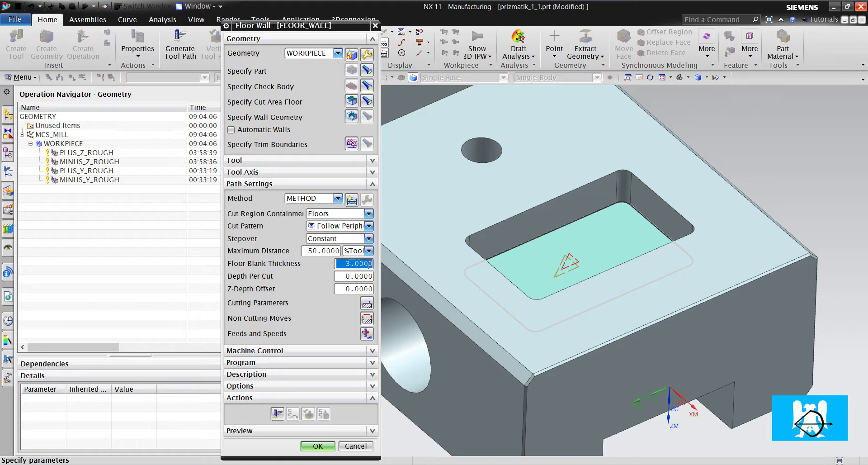
text(22)
click(357, 276)
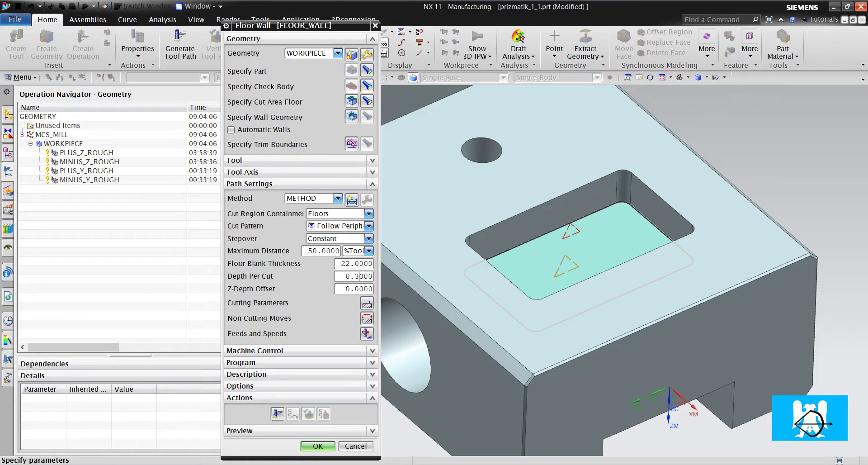
key(Escape)
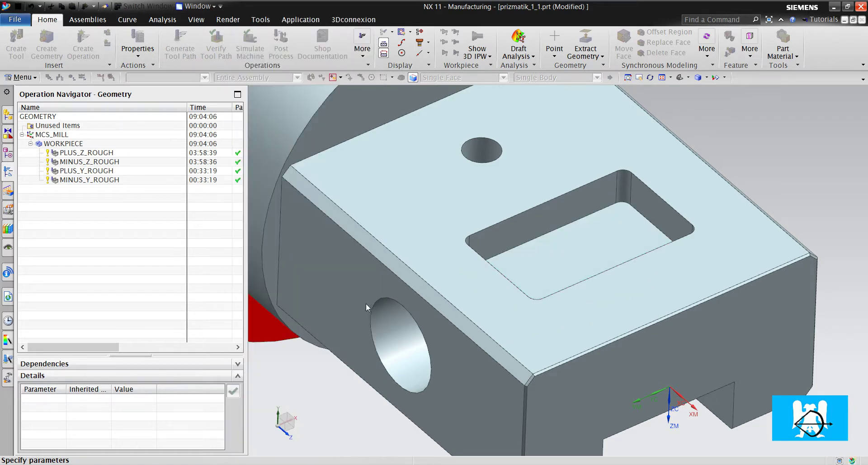
- Set both between-region and within-region transfer types to Direct/Previous Plane backup
click(262, 50)
click(357, 124)
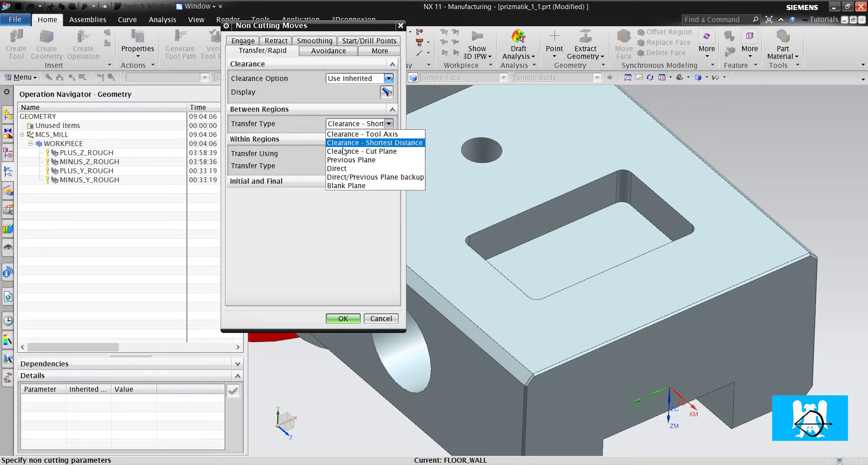
click(355, 177)
click(357, 178)
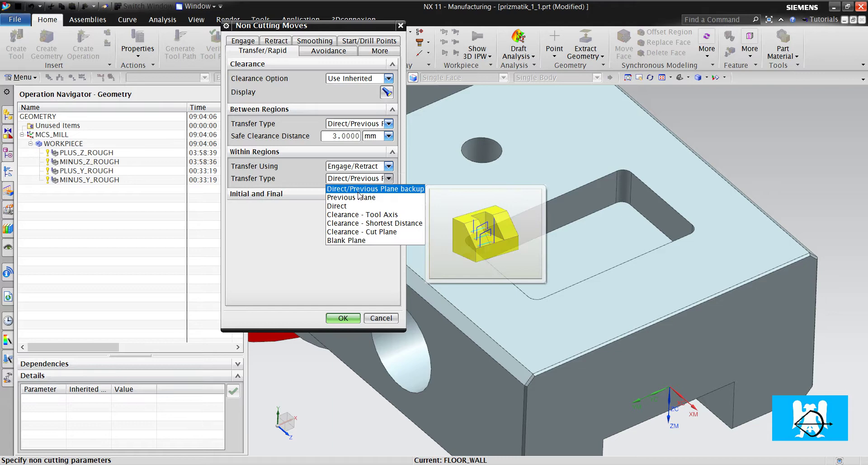
click(360, 189)
- Set open-area engage height 0 and a Helical closed-area engage with ramp angle 4, height 0.5
click(243, 41)
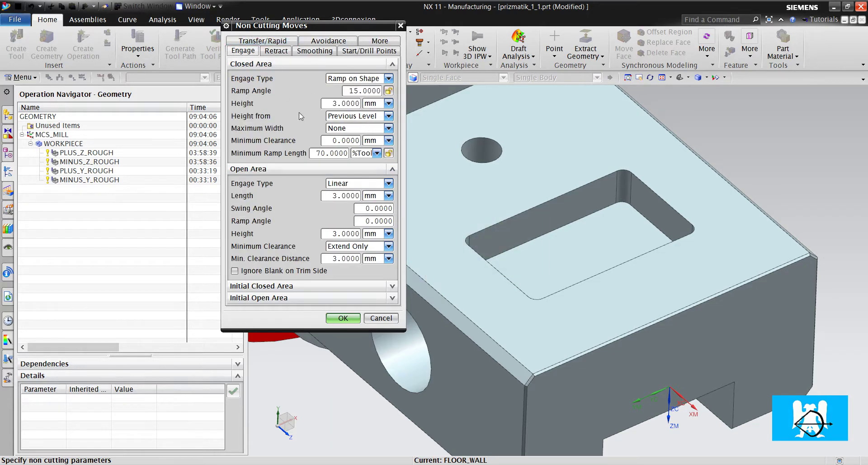
click(344, 233)
text(0)
click(358, 78)
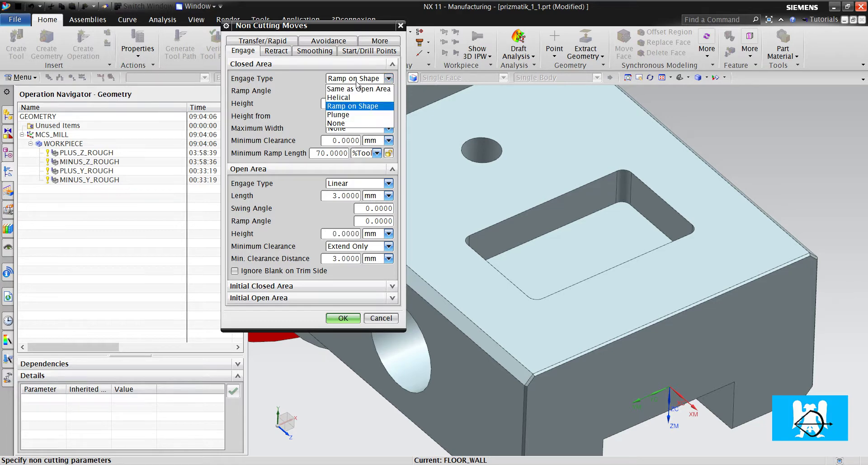
click(355, 88)
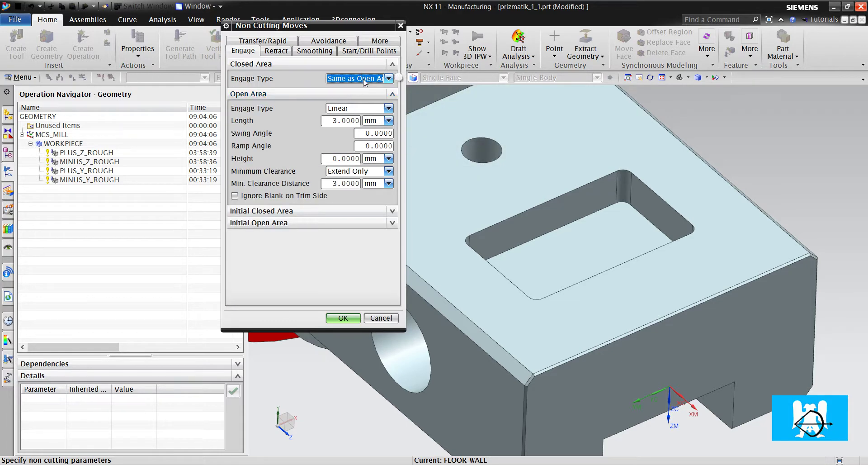
click(364, 81)
click(363, 96)
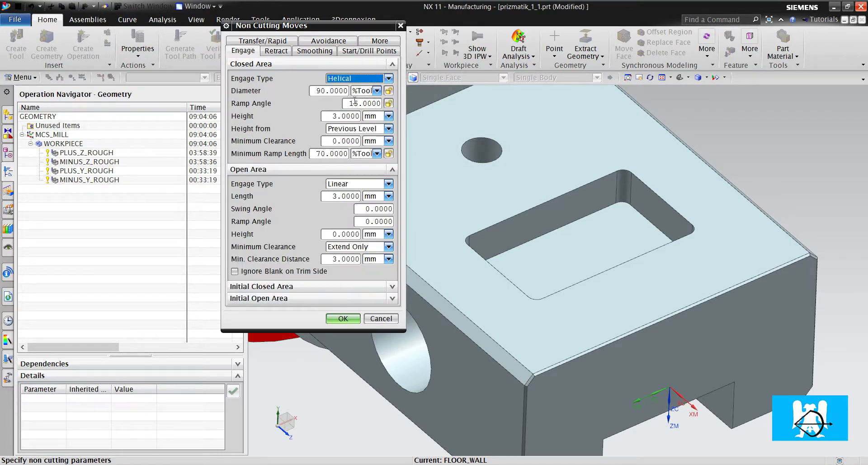
click(354, 103)
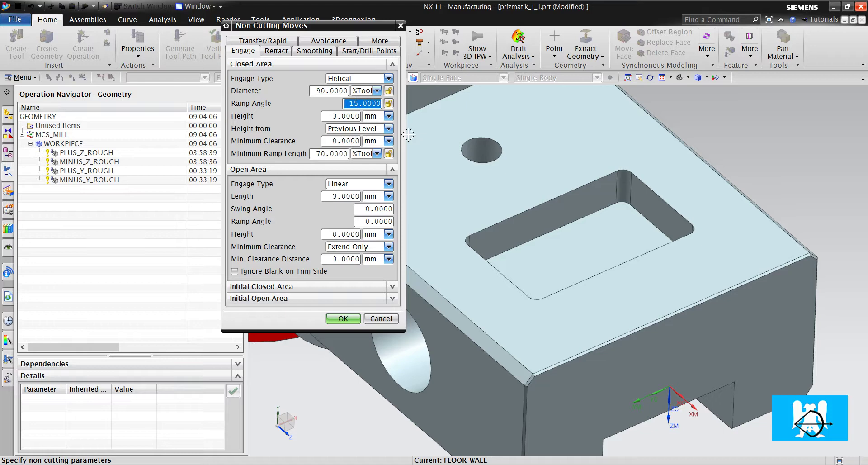
text(4)
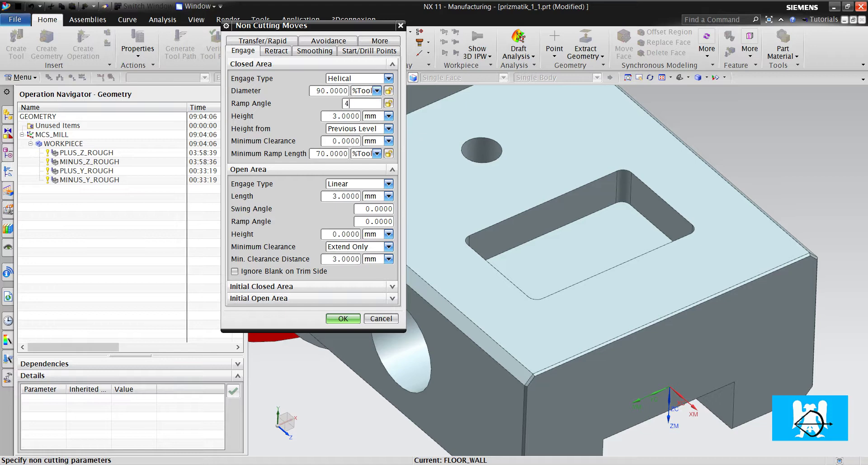
click(346, 116)
text(.5)
click(344, 319)
- Generate and inspect the pocket-floor toolpath, then accept the FLOOR_WALL operation
click(274, 412)
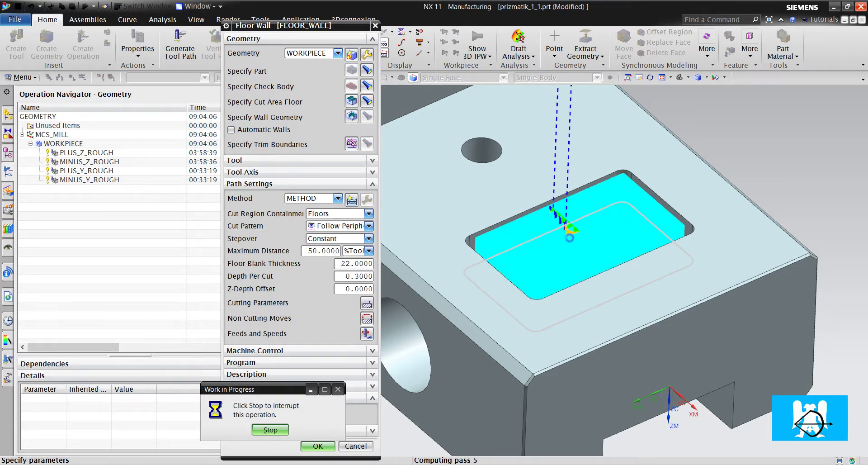
middle_click(577, 232)
middle_drag(556, 267, 542, 294)
scroll(563, 276, down, 1)
scroll(564, 276, up, 1)
scroll(612, 265, down, 1)
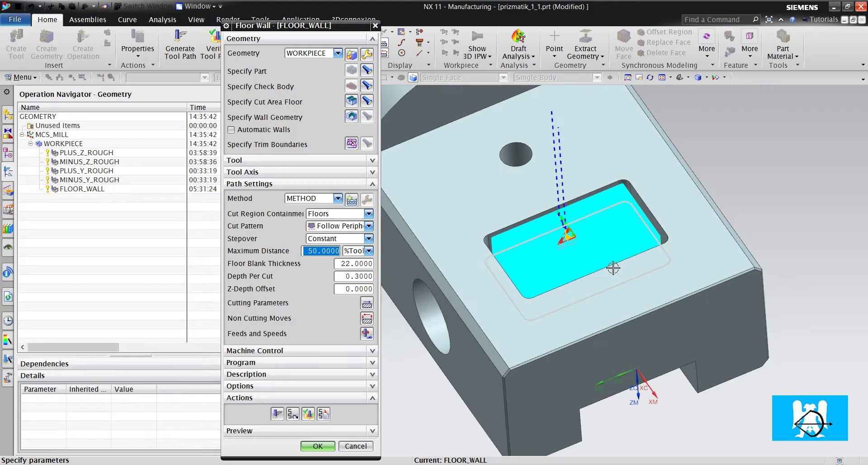
scroll(575, 271, up, 2)
click(318, 446)
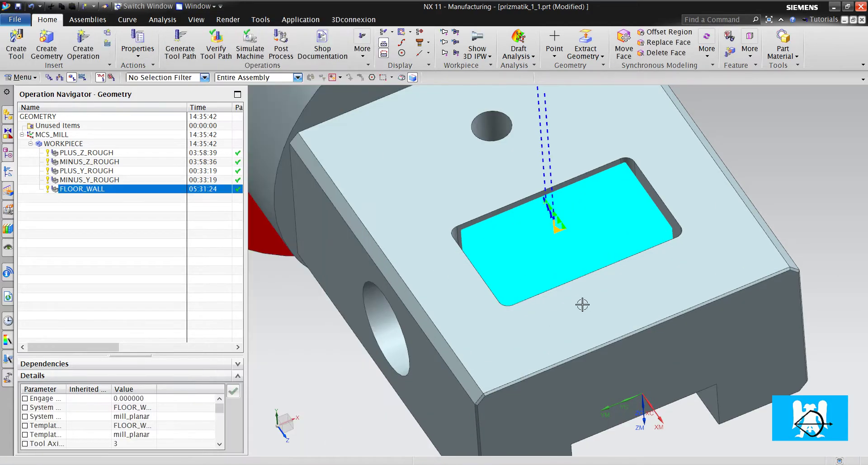
middle_drag(607, 303, 571, 313)
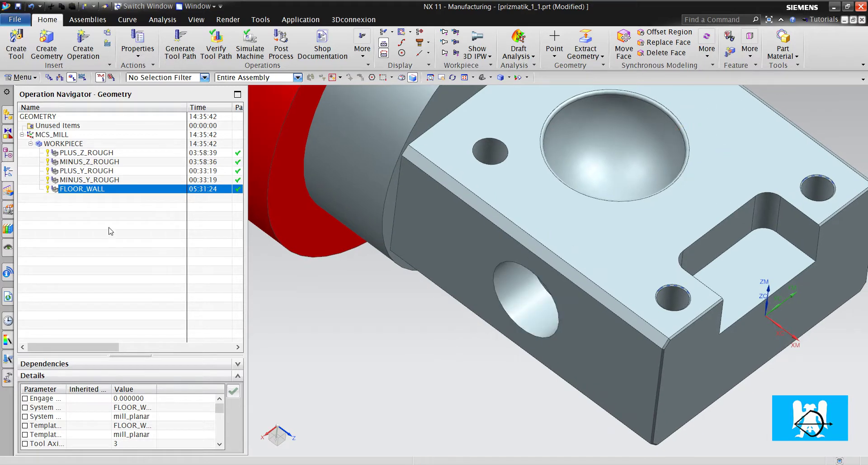
- Copy and paste the FLOOR_WALL operation to make a duplicate
right_click(100, 193)
click(119, 192)
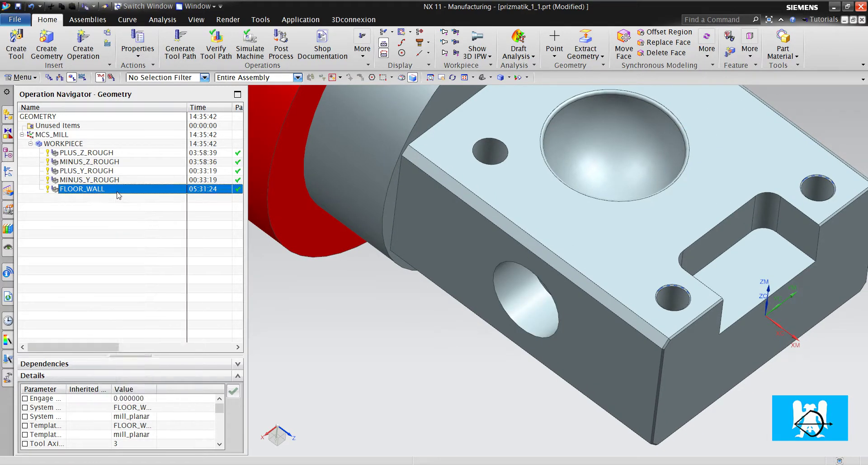
right_click(119, 192)
click(138, 229)
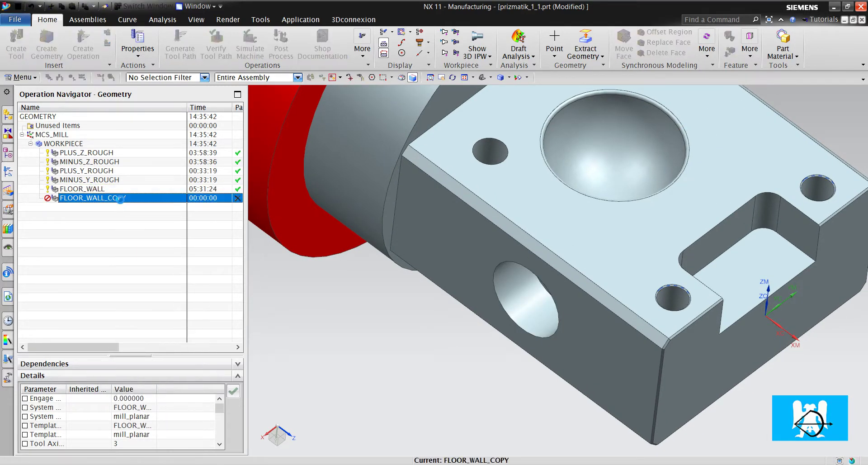
- Replace the copy's cut area floor with the side slot floor face
click(328, 113)
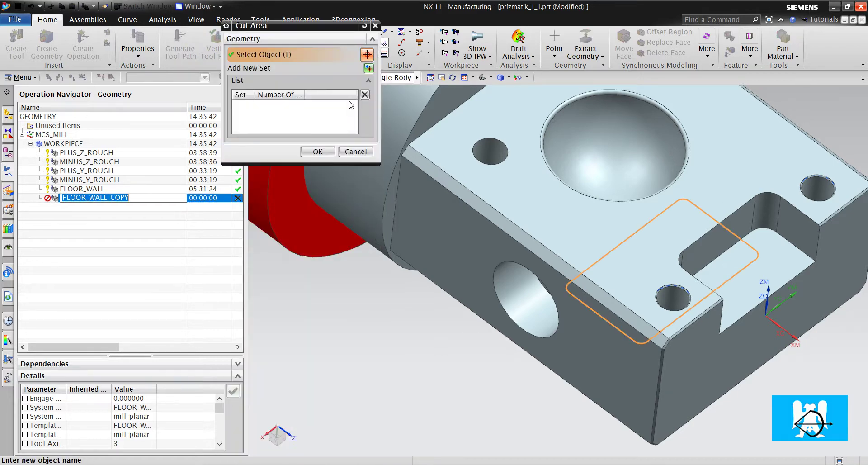
click(364, 95)
click(781, 249)
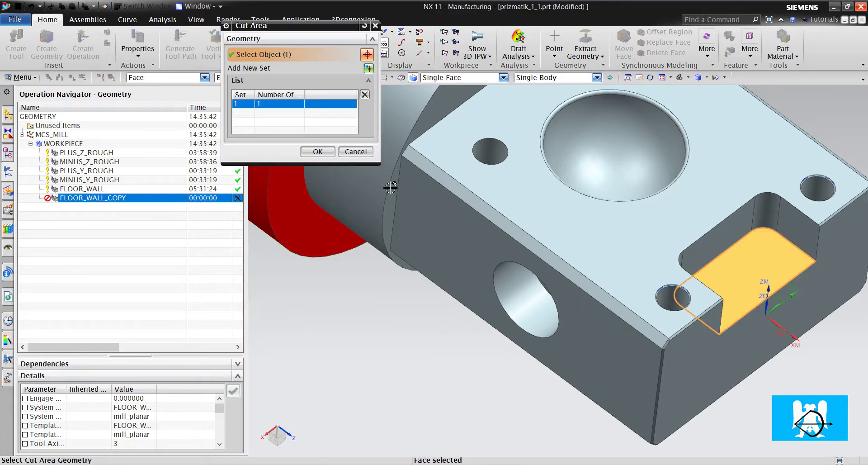
click(318, 151)
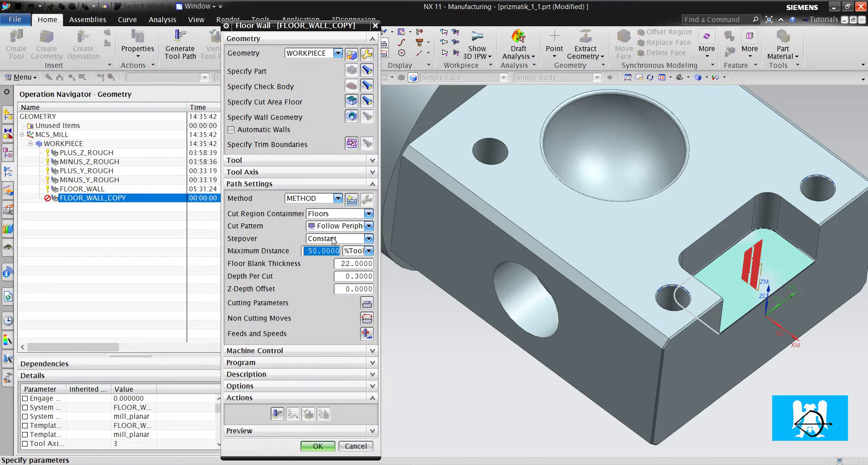
- Set the copy's pattern direction to Inward and generate its slot-floor toolpath
click(367, 303)
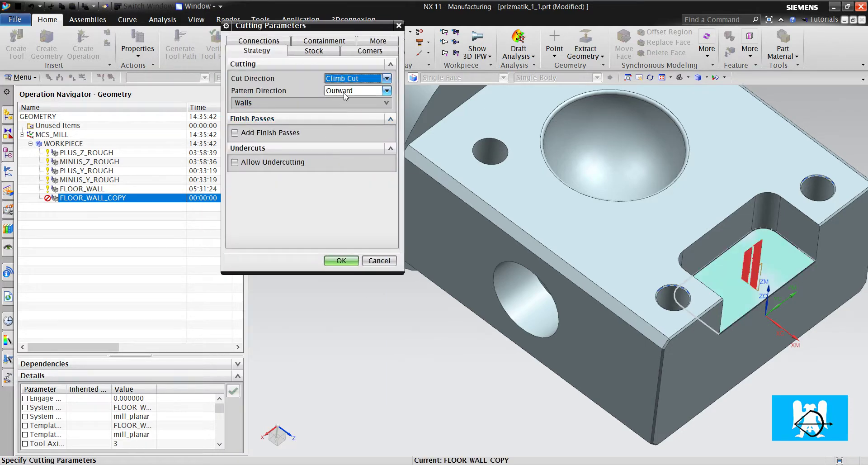
click(344, 92)
click(344, 110)
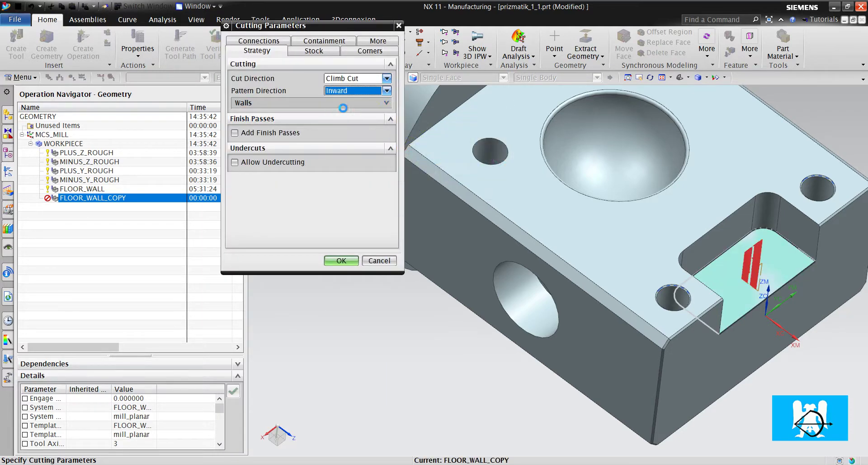
click(341, 261)
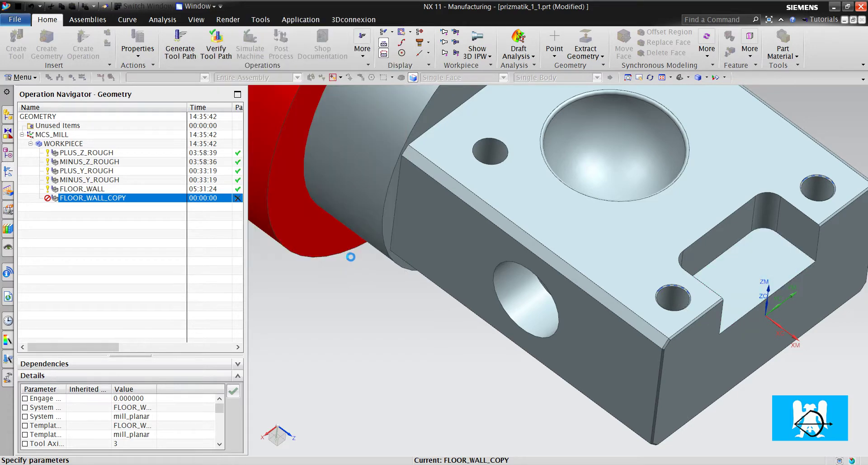
click(278, 413)
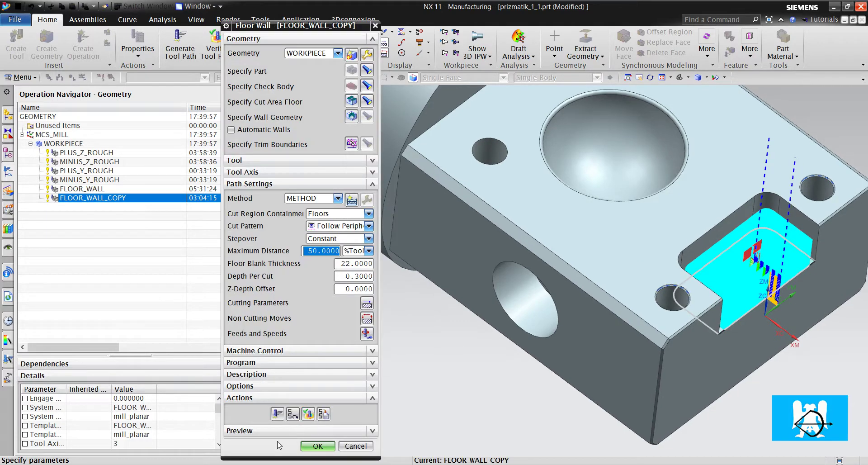
- Accept the slot floor operation and bring the large top hole into view
click(318, 446)
middle_drag(351, 422, 575, 296)
scroll(565, 266, down, 5)
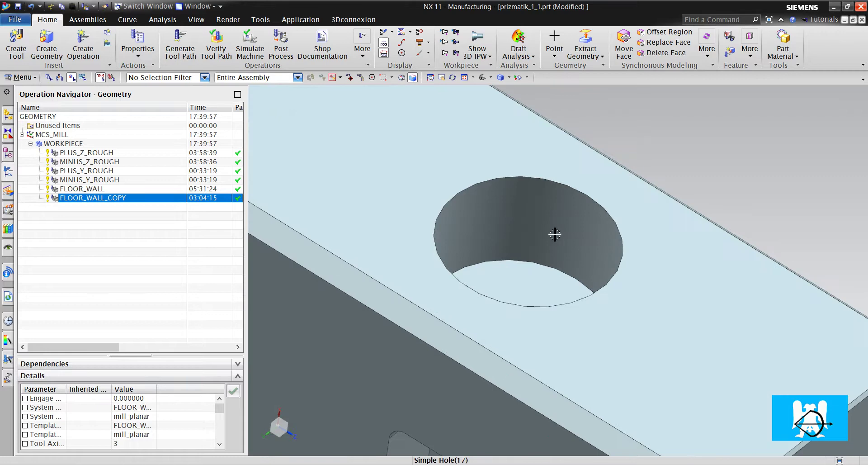
middle_drag(525, 226, 629, 237)
scroll(554, 258, up, 5)
scroll(629, 237, down, 3)
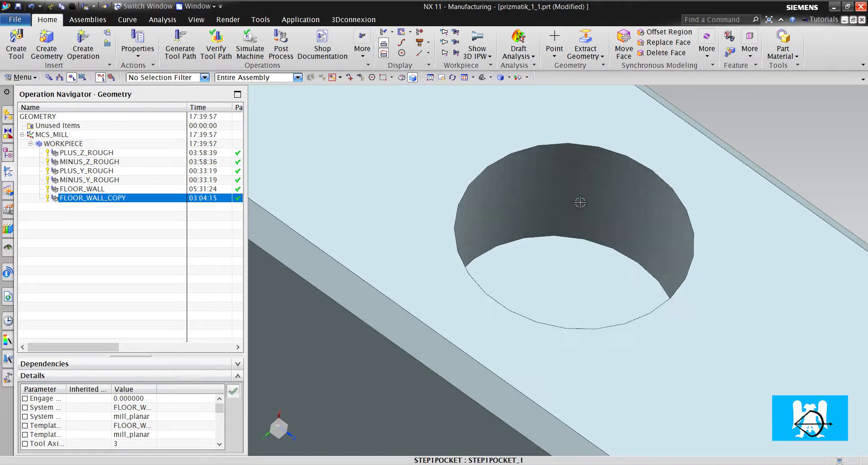
scroll(579, 145, up, 3)
scroll(650, 202, down, 4)
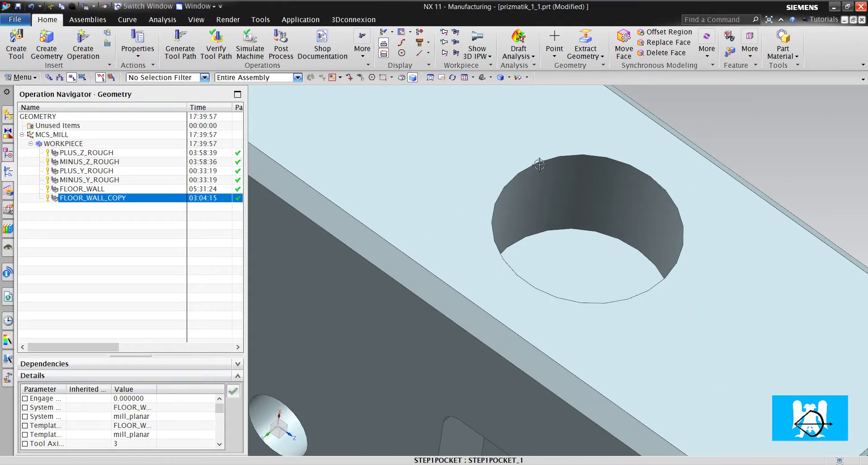
- Start a hole_making Hole Milling operation using the D20 milling tool
click(83, 39)
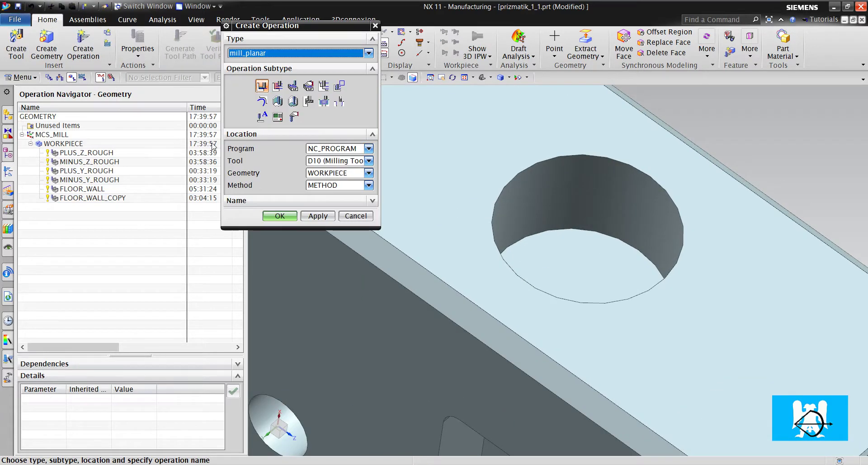
click(256, 53)
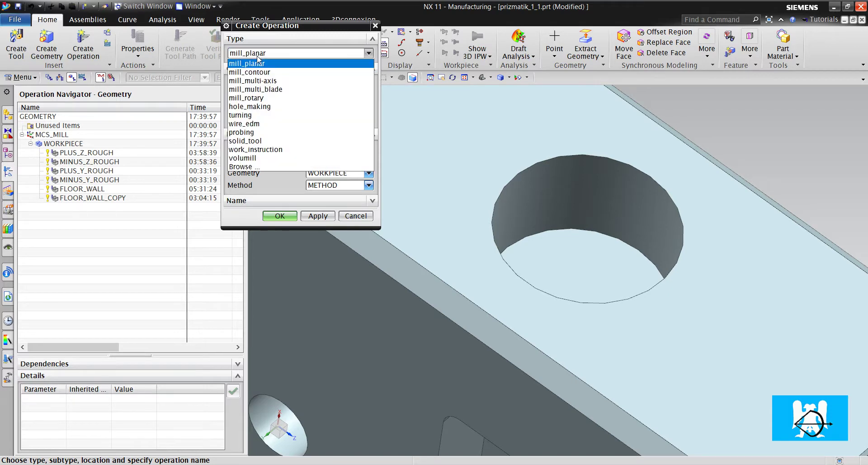
click(274, 107)
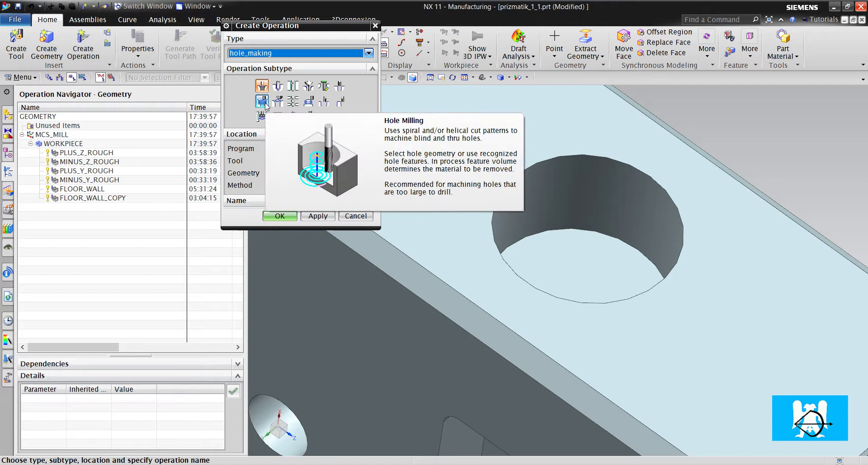
click(264, 104)
click(322, 161)
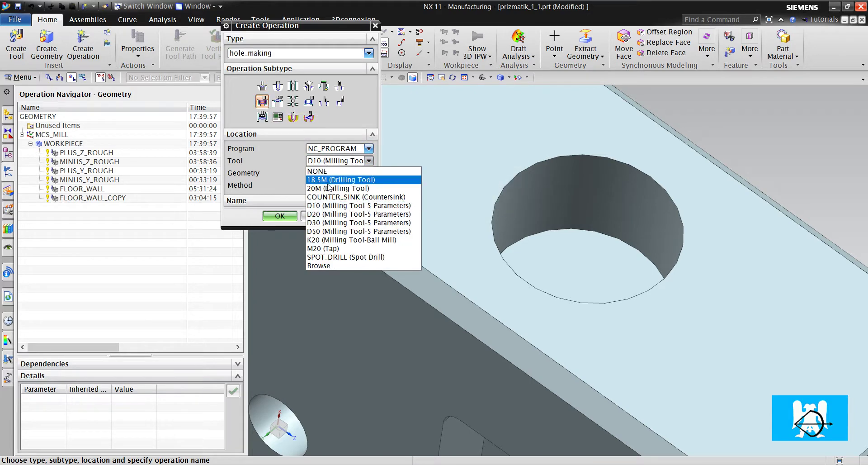
click(335, 213)
- Create the Hole Milling operation and select the large top hole as its feature geometry
click(280, 216)
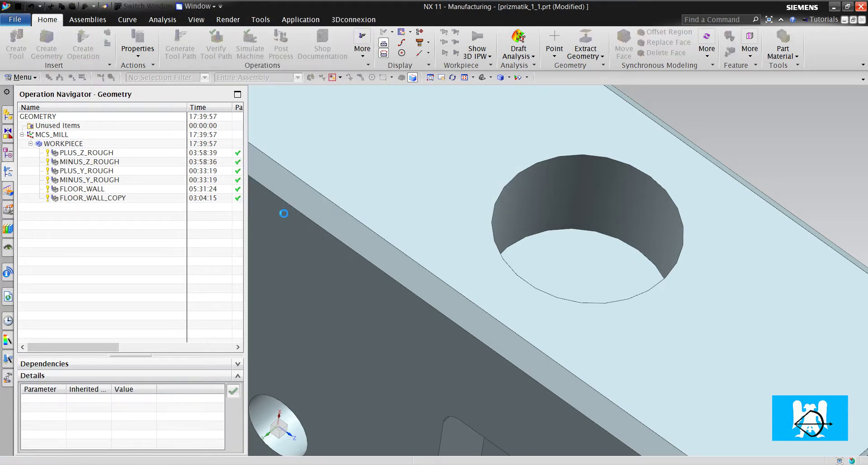
click(352, 70)
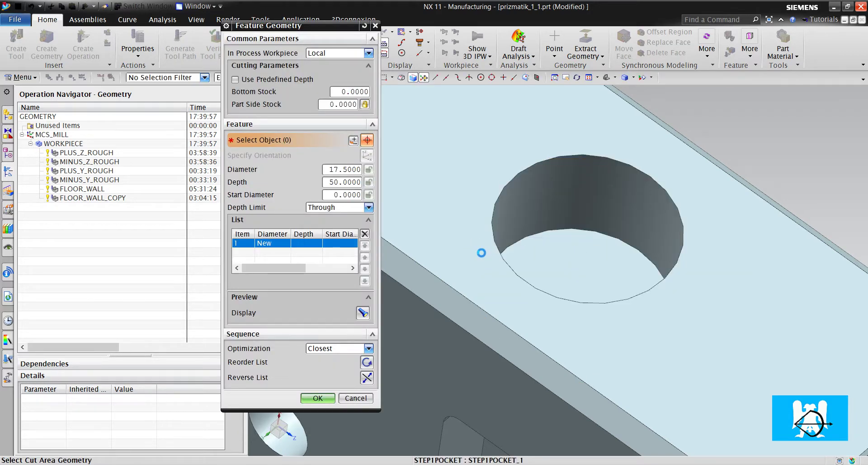
click(492, 251)
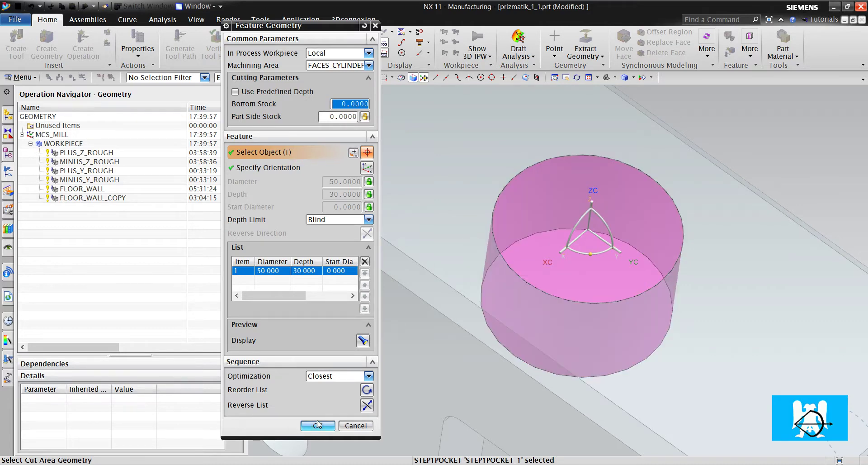
click(318, 426)
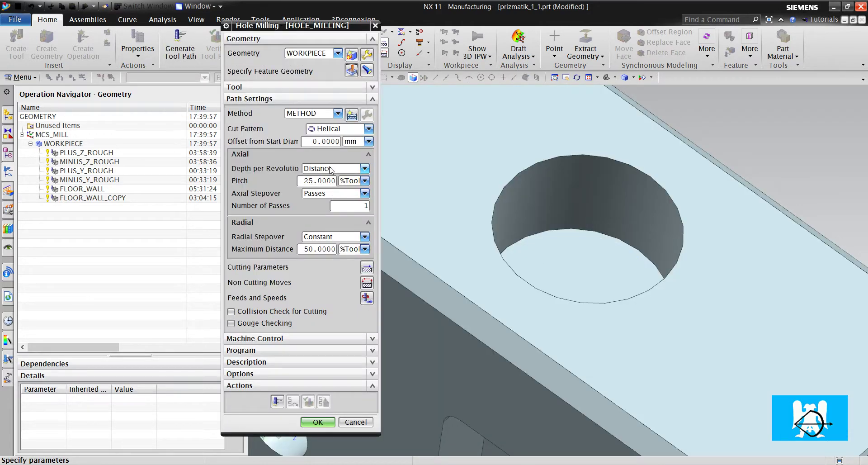
- Set the helical pitch to 1 mm and generate the hole toolpath
click(350, 180)
click(348, 191)
double_click(337, 181)
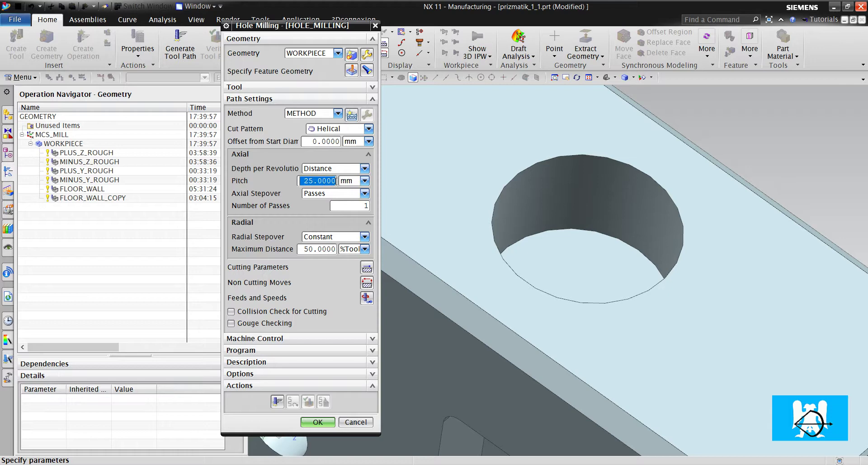
text(1)
click(278, 401)
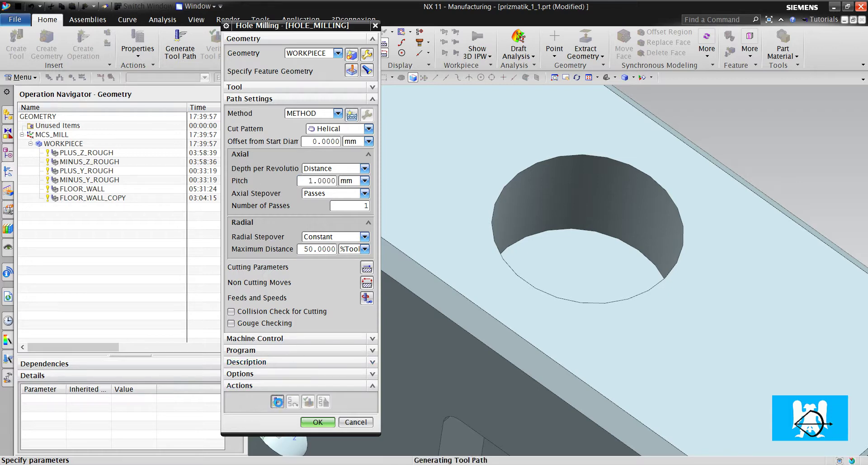
middle_click(297, 406)
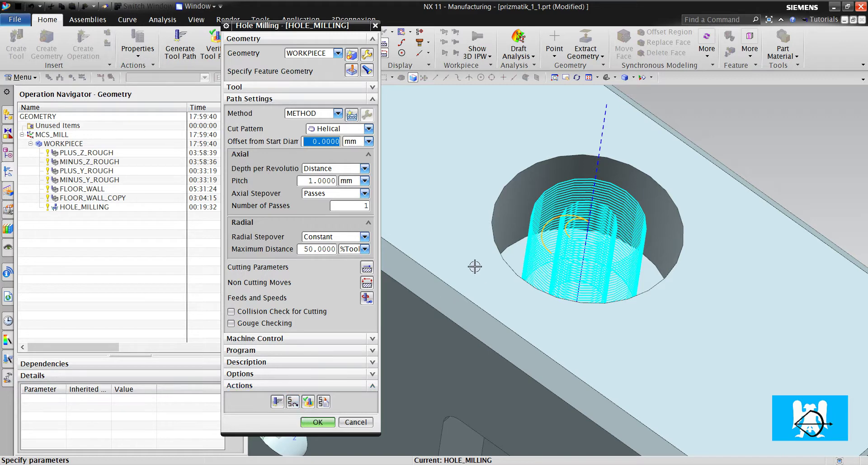
scroll(487, 249, down, 3)
- Accept HOLE_MILLING, then copy and paste it as a duplicate operation
click(318, 422)
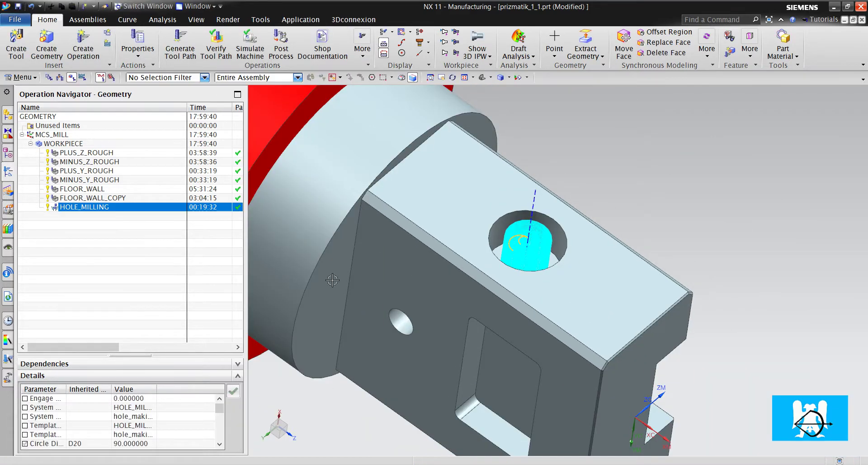
right_click(123, 207)
click(162, 233)
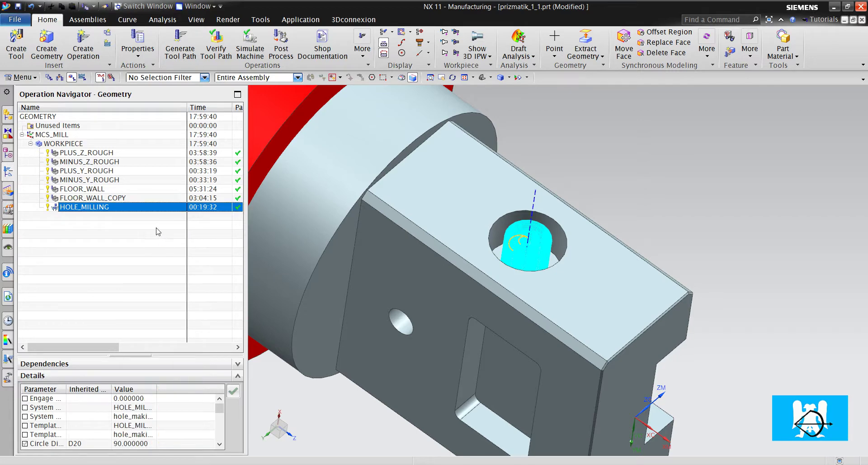
right_click(140, 208)
click(161, 243)
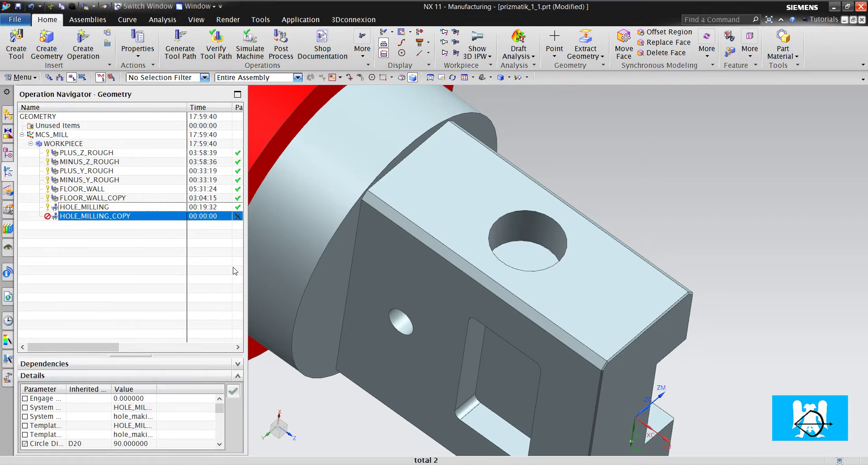
middle_drag(246, 275, 176, 256)
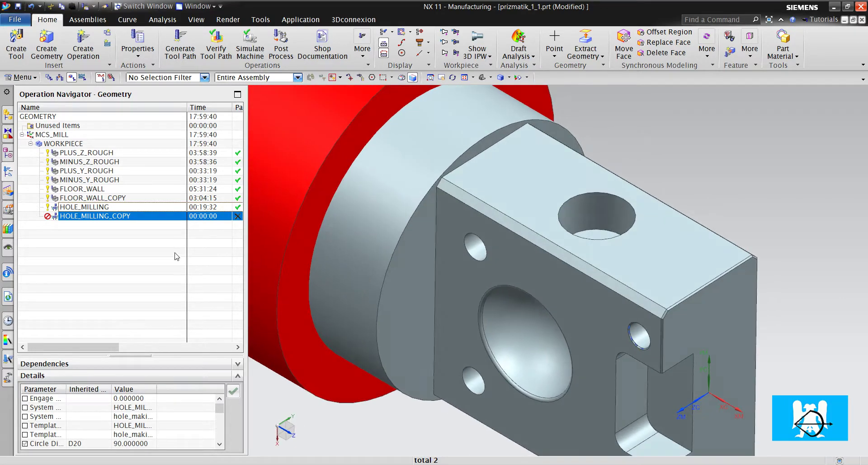
- Retarget HOLE_MILLING_COPY from the old hole to the hole in the upper face
double_click(130, 217)
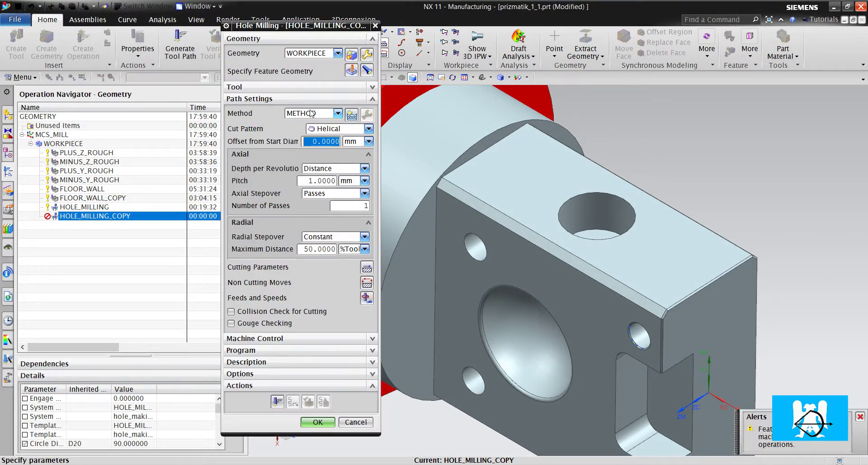
click(351, 71)
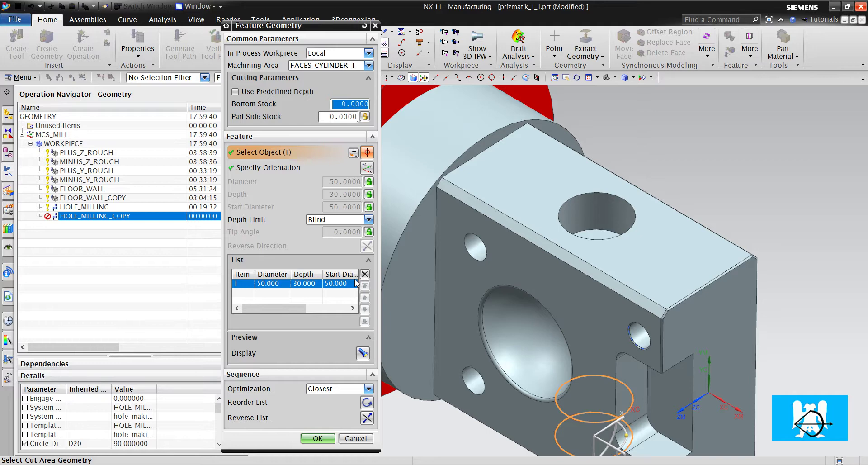
click(365, 274)
click(597, 217)
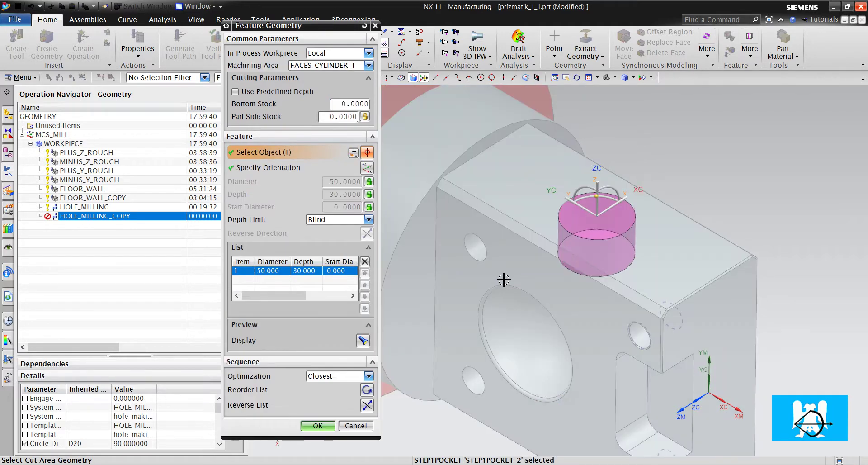
click(318, 426)
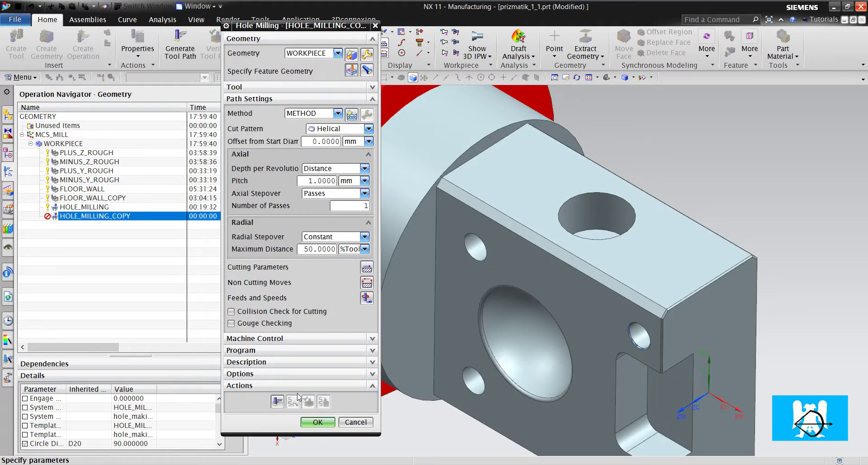
- Generate and accept the copy's toolpath, then select operations FLOOR_WALL through HOLE_MILLING_COPY
click(280, 398)
click(311, 420)
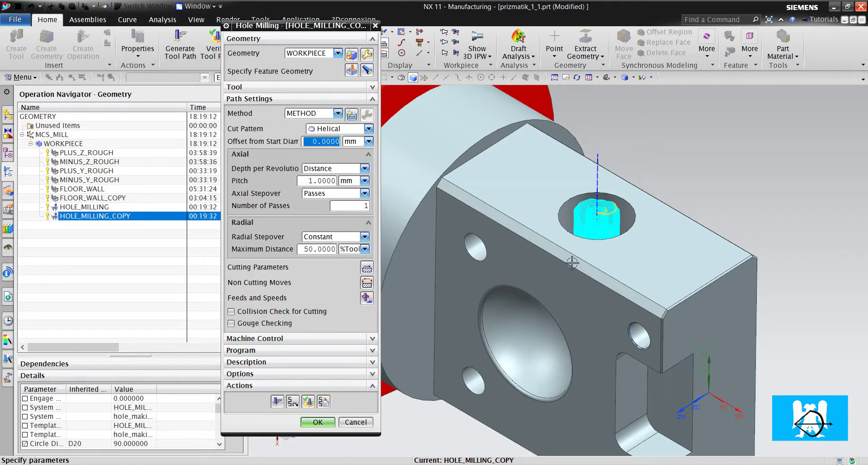
middle_drag(551, 281, 575, 275)
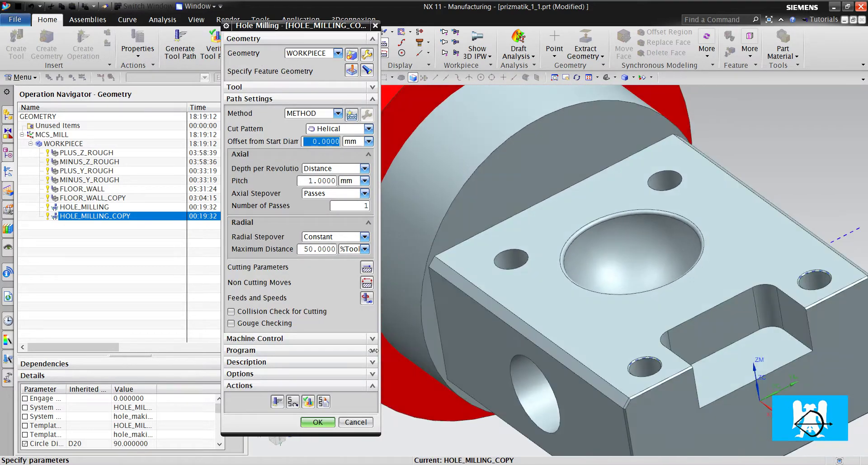
click(318, 422)
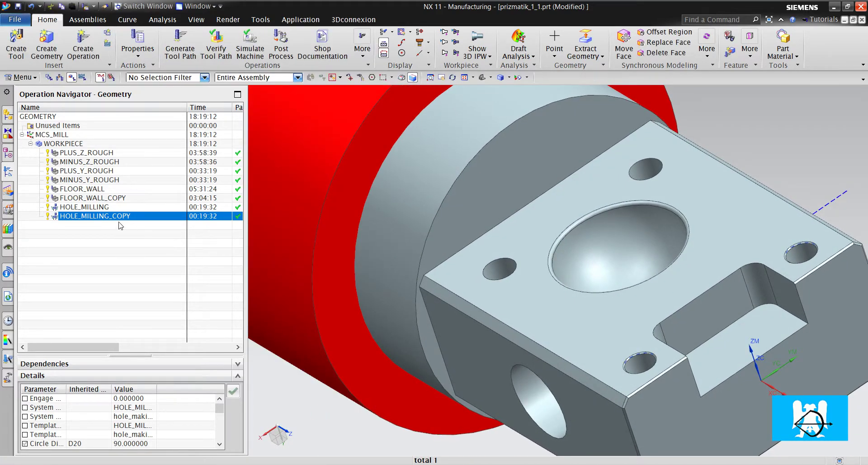
shift+click(100, 189)
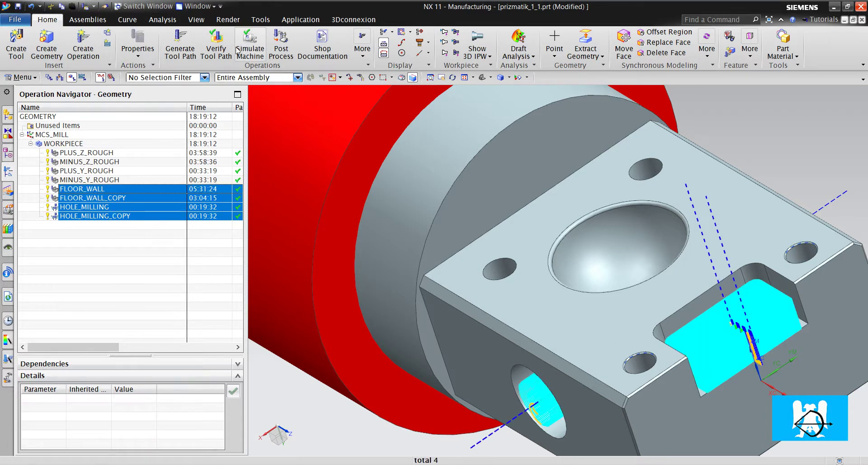
click(219, 44)
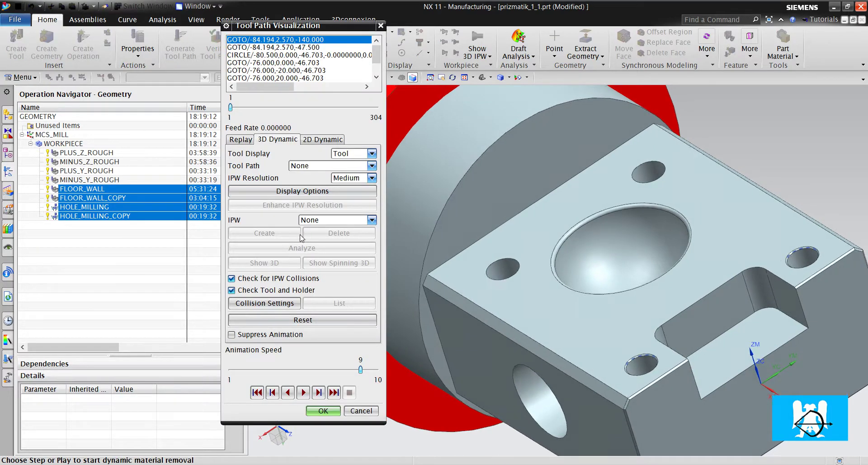
click(361, 410)
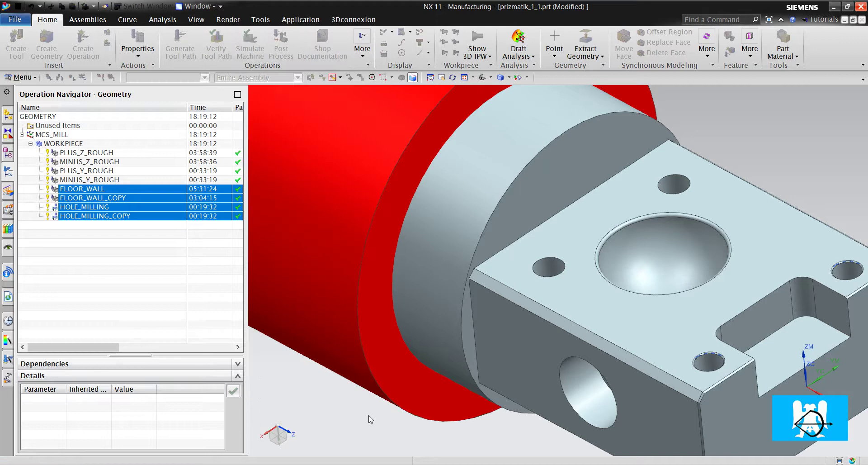
click(143, 293)
scroll(376, 270, down, 5)
scroll(524, 272, up, 7)
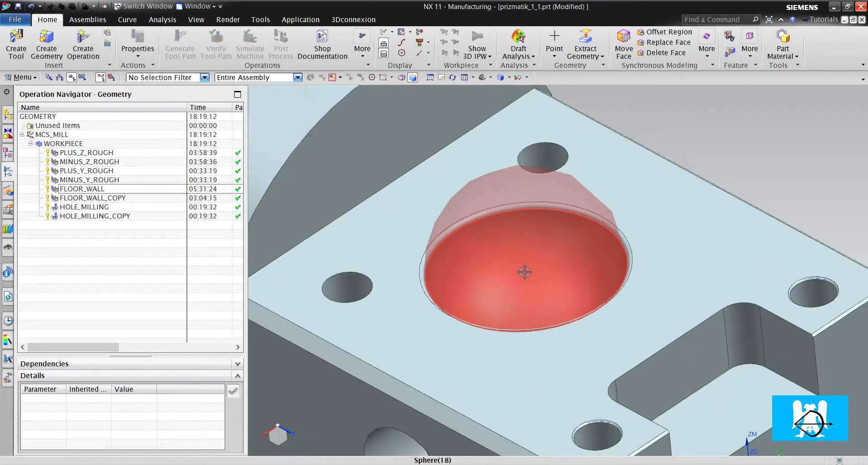
middle_drag(617, 245, 394, 209)
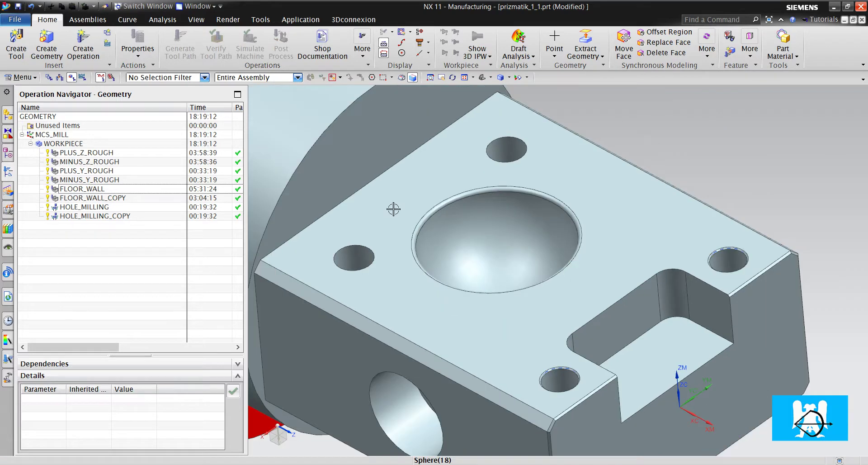
- Create a mill_contour Cavity Mill operation with the D10 tool
click(83, 43)
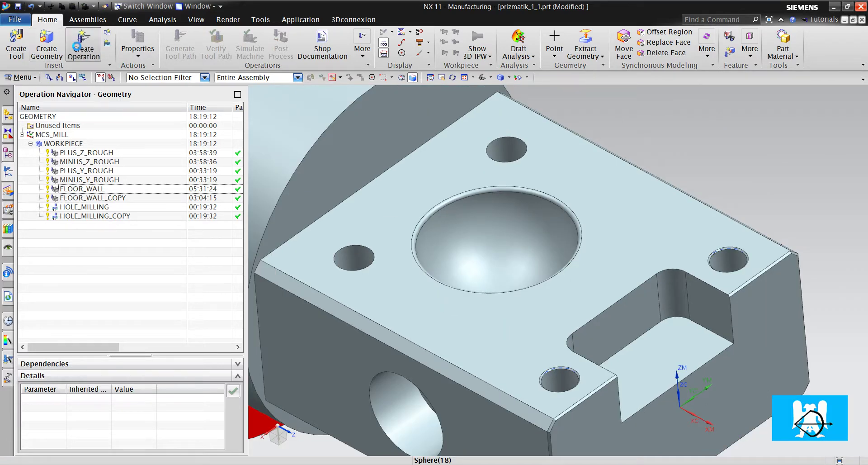
click(247, 53)
click(253, 73)
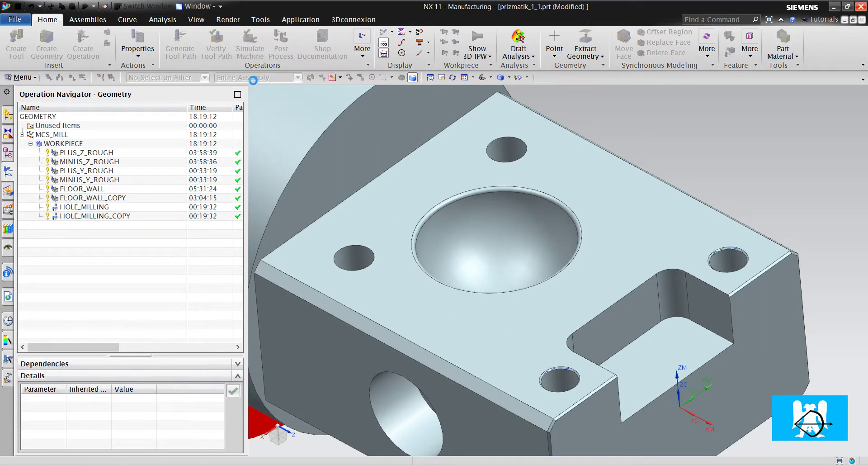
click(330, 179)
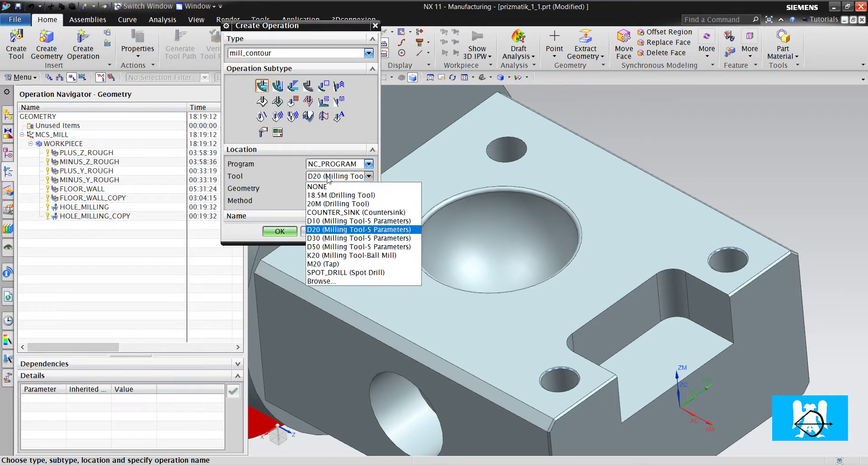
click(332, 221)
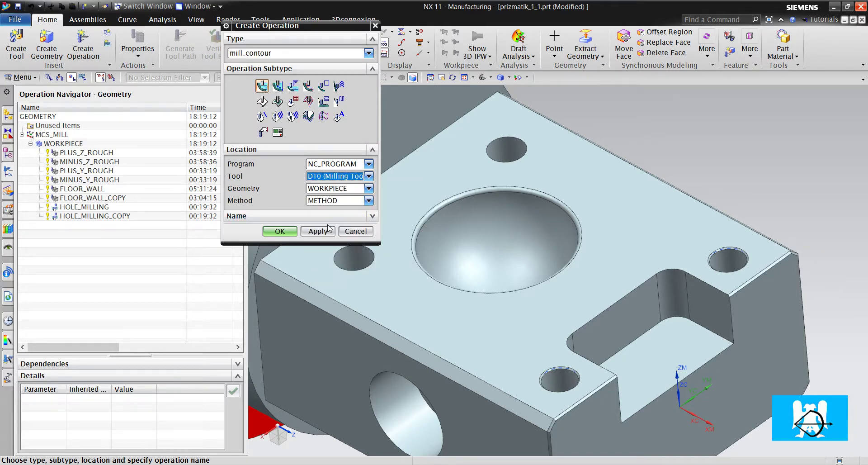
click(281, 232)
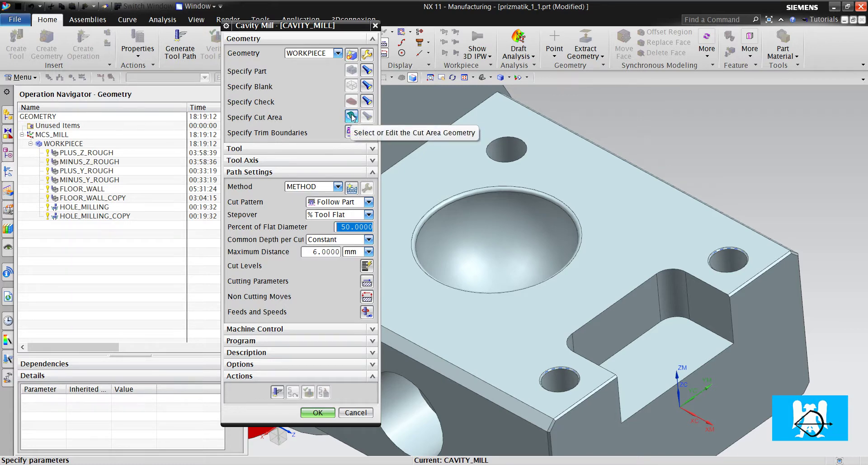
- Select the spherical pocket face as the cavity mill's cut area
scroll(650, 200, down, 4)
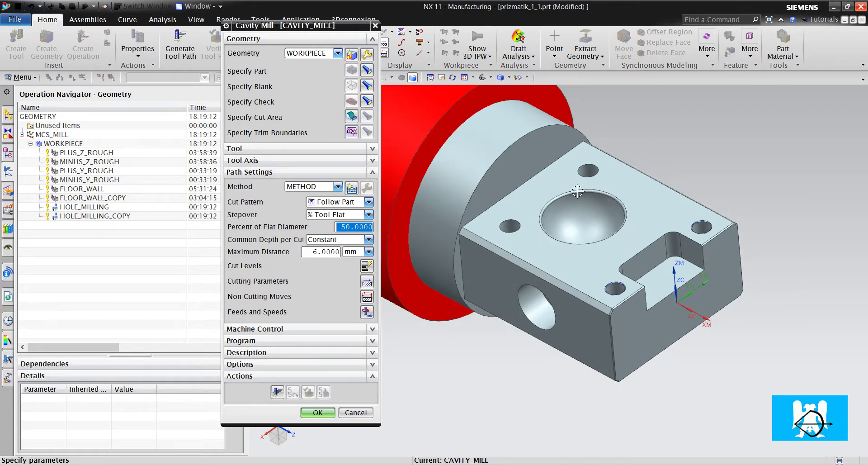
scroll(578, 192, up, 4)
scroll(577, 190, down, 1)
scroll(575, 189, up, 1)
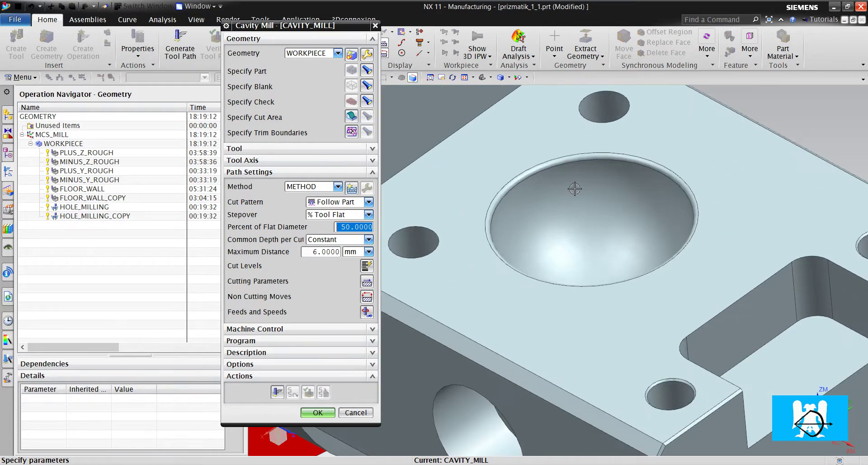
click(366, 118)
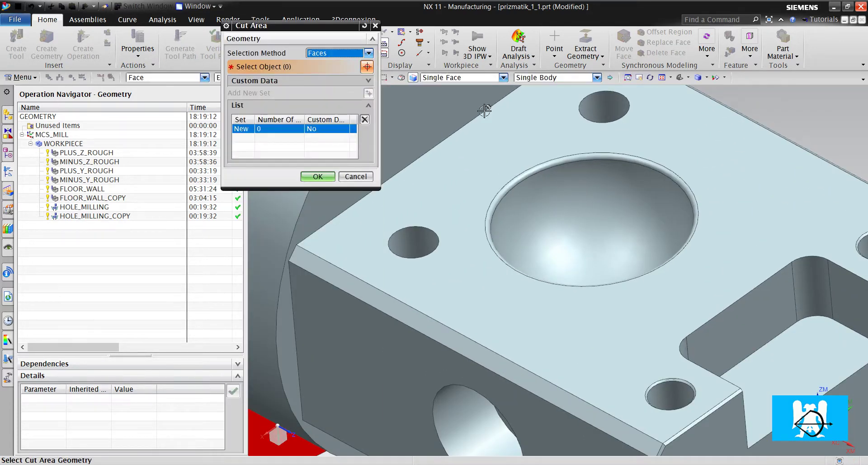
click(527, 174)
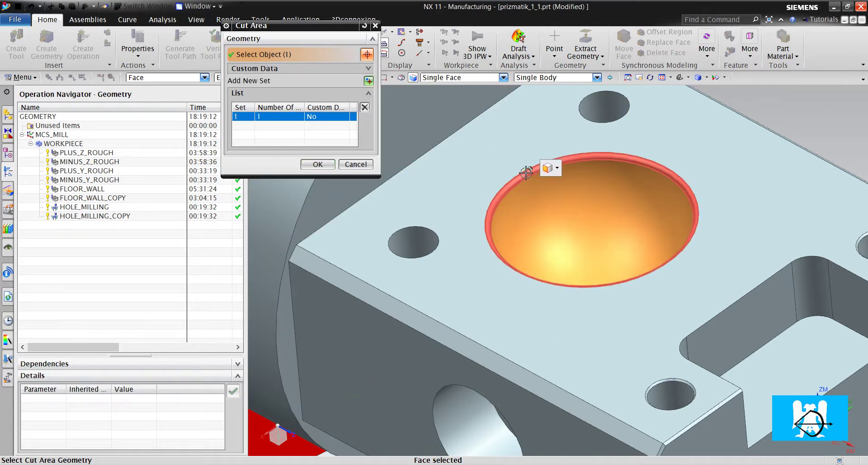
click(318, 165)
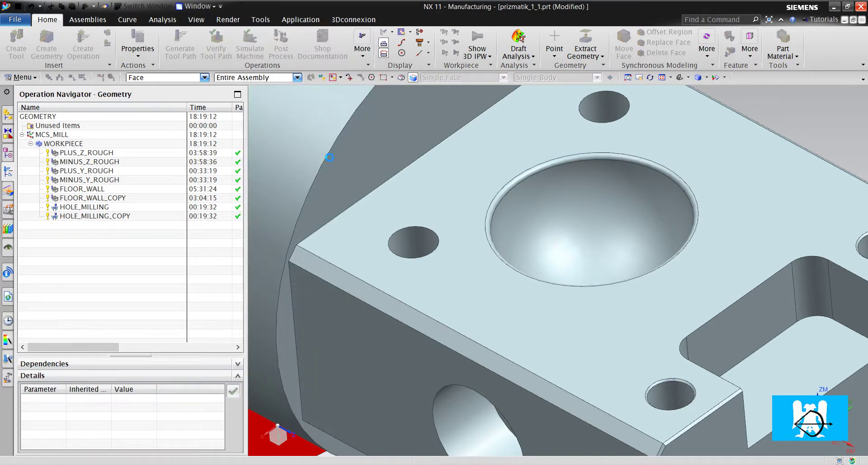
- Set Follow Periphery cut pattern and begin entering the 0.3 mm maximum depth per cut
click(369, 202)
click(337, 213)
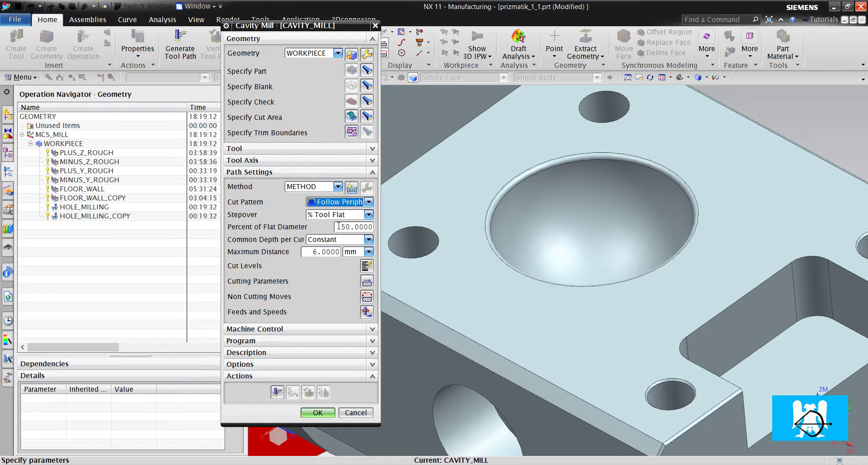
click(337, 252)
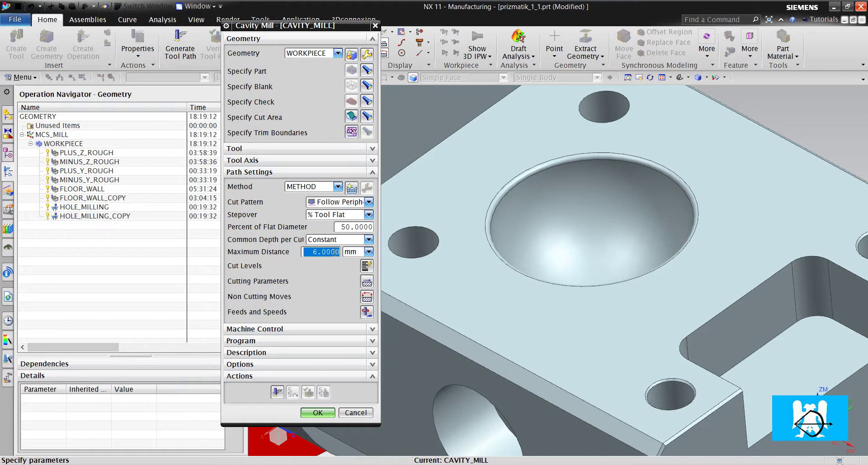
text(.3)
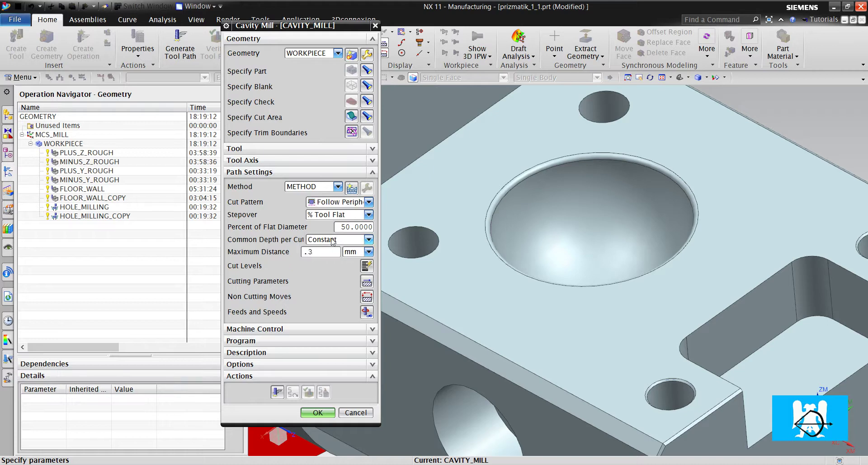
- Set the cut level Range 1 top to the block's top face (ZC 45)
click(366, 266)
scroll(578, 231, down, 2)
scroll(578, 231, up, 2)
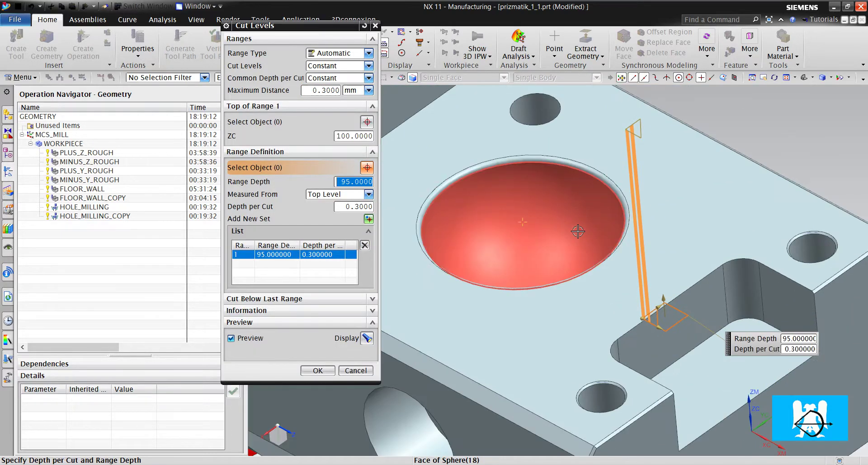
middle_drag(578, 231, 569, 159)
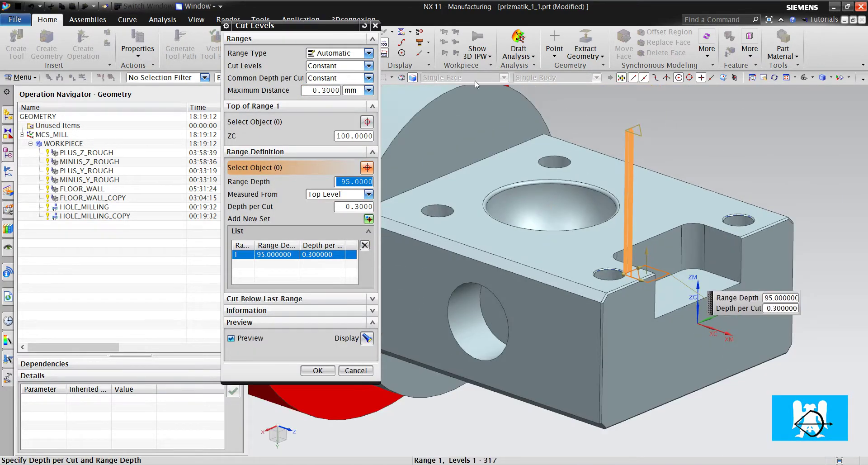
shift+middle_drag(555, 220, 587, 278)
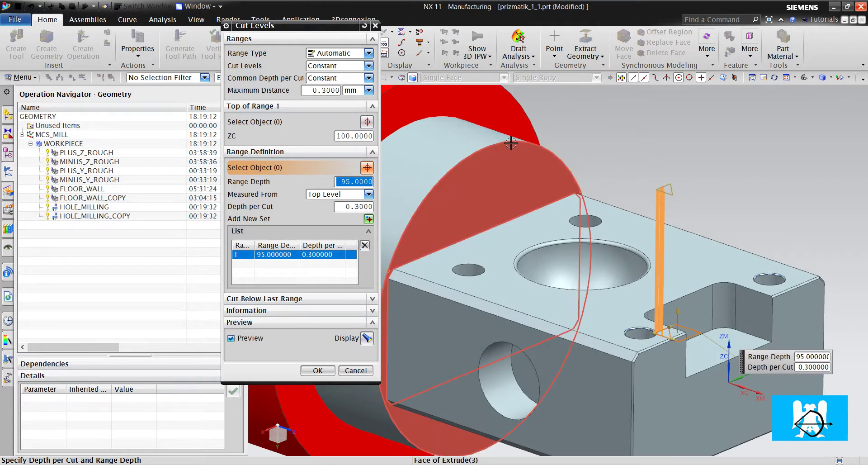
click(286, 125)
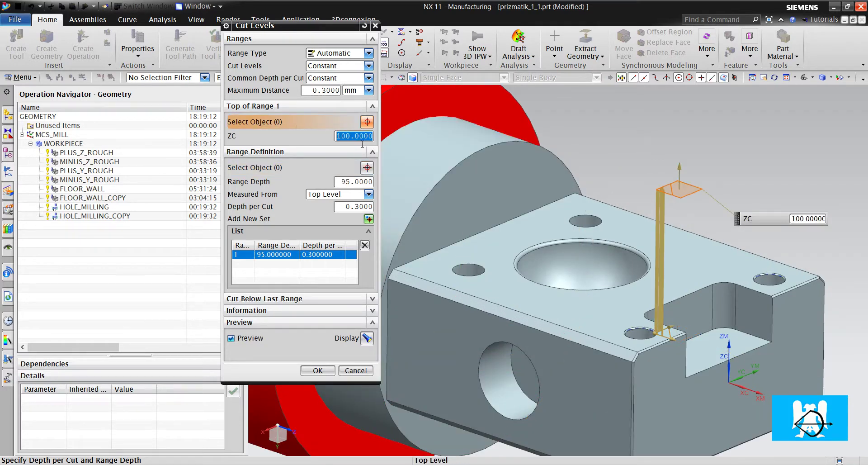
click(703, 267)
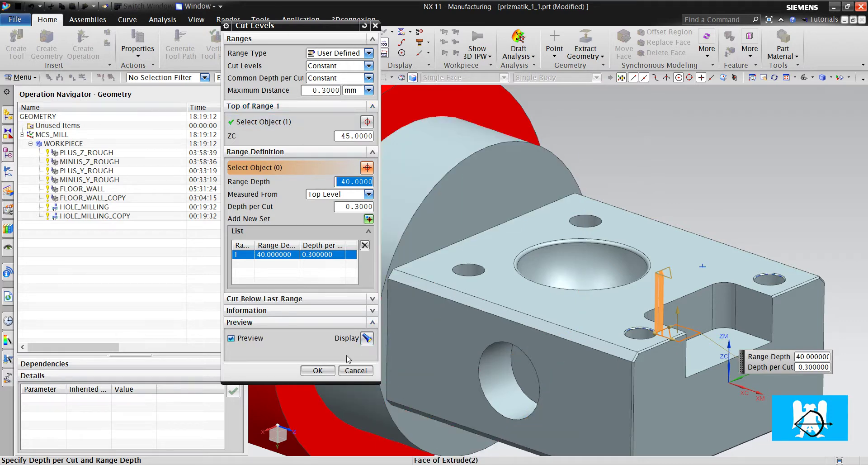
click(318, 371)
- Generate the cavity mill toolpath, dismiss the warnings, and save CAVITY_MILL
click(278, 392)
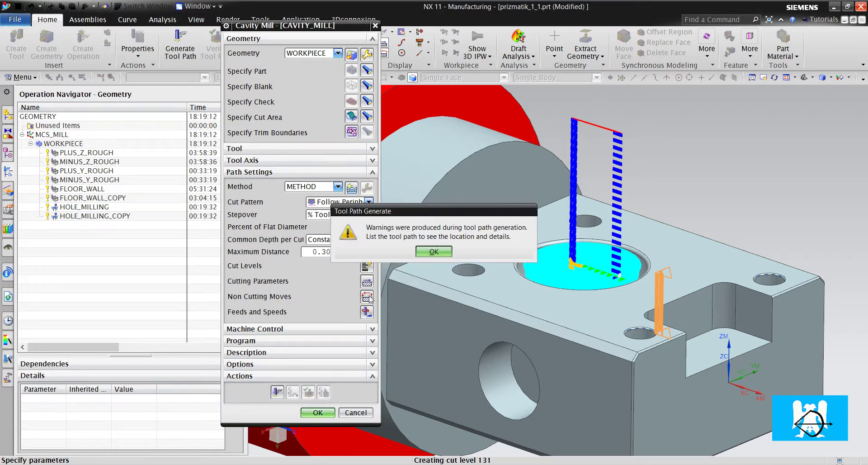
click(434, 251)
click(421, 252)
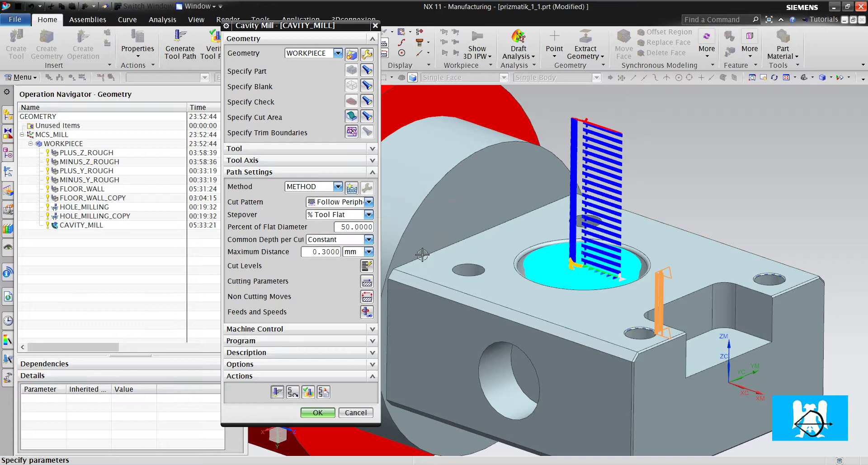
middle_click(367, 289)
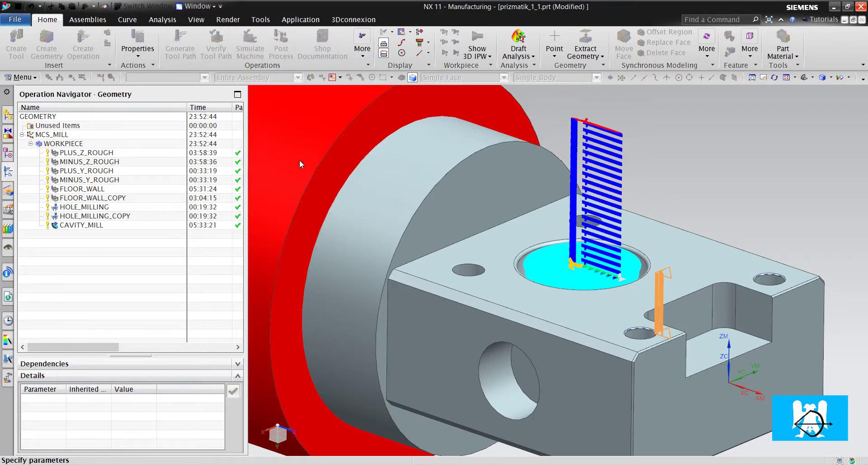
- Set the non-cutting transfer types so between-region moves go Direct to the Previous Plane
click(273, 57)
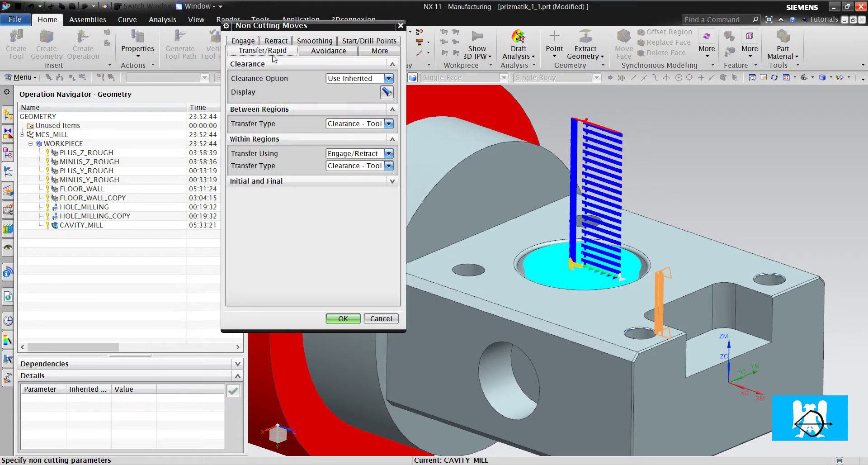
click(349, 125)
click(356, 184)
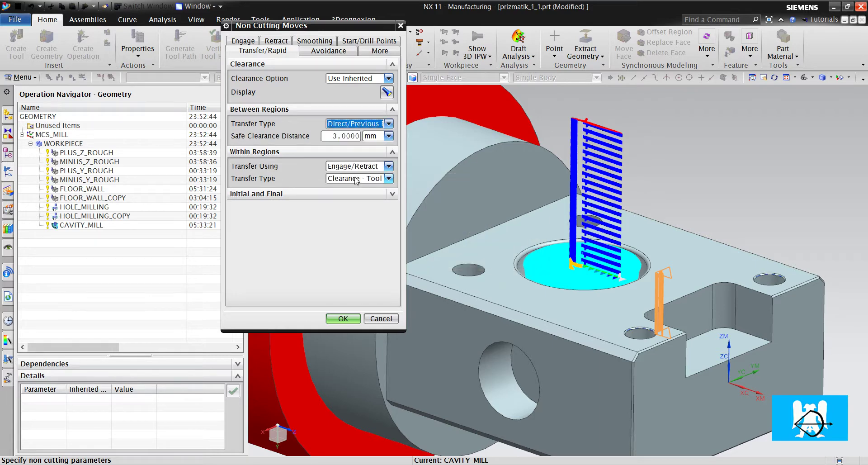
click(356, 183)
click(352, 190)
- Set engage open-area height 0, ramp angle 4° and engage height 0.5 mm, then regenerate the toolpath
click(244, 40)
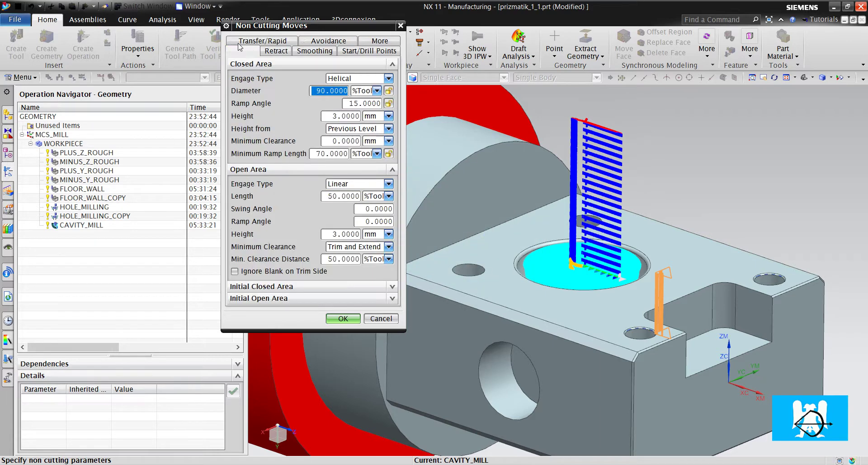
double_click(344, 233)
text(0)
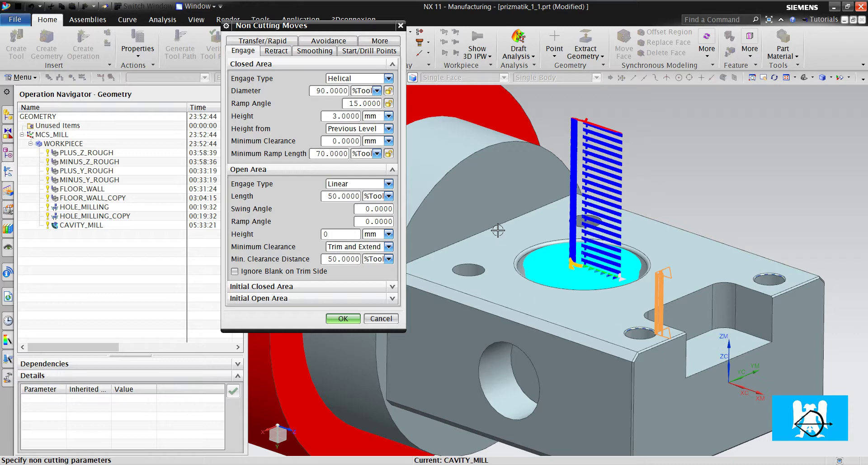
double_click(354, 102)
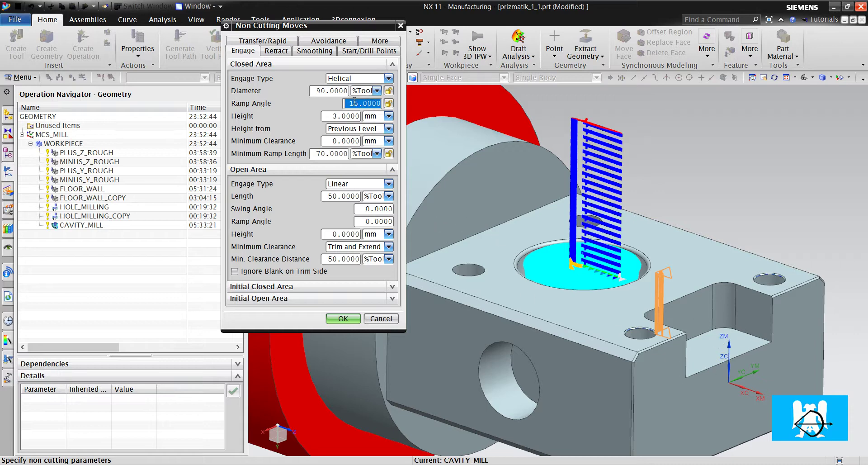
text(4)
double_click(344, 116)
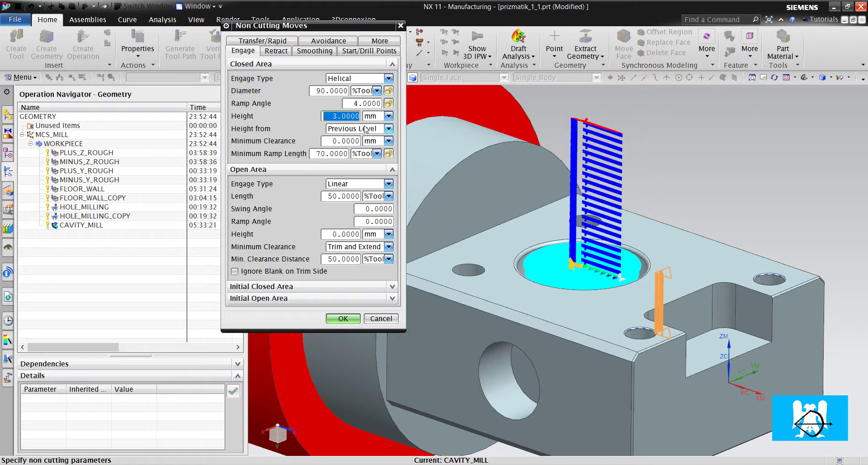
text(.5)
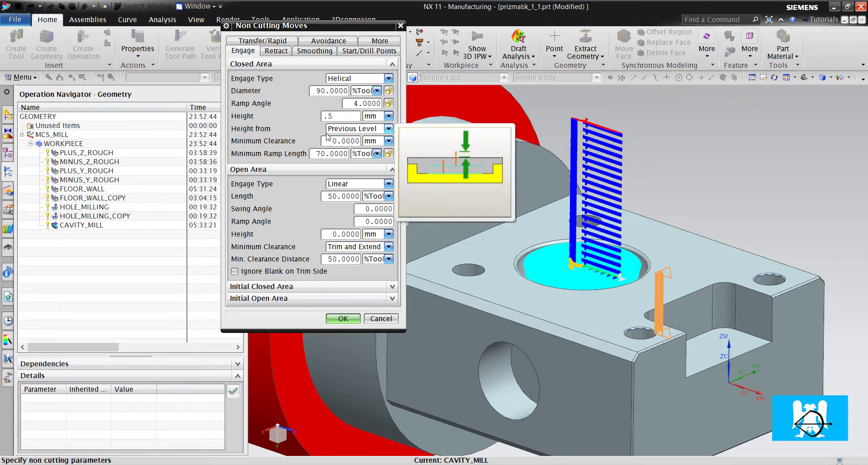
click(343, 318)
click(283, 390)
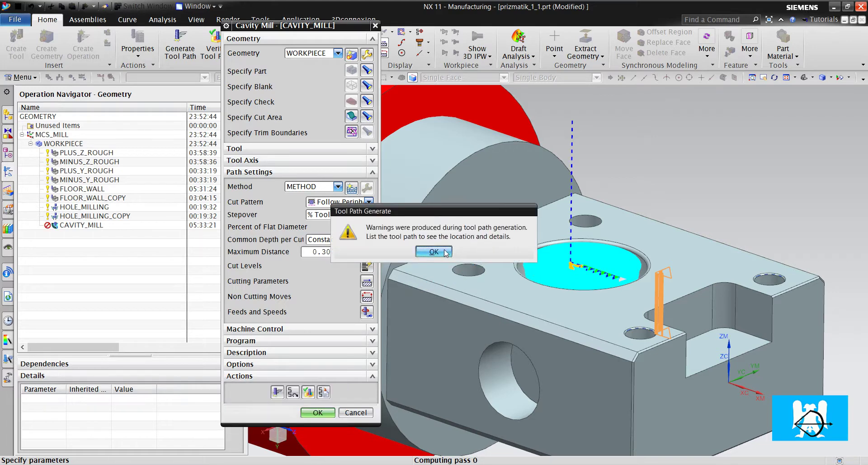
- Accept the toolpath warnings, close CAVITY_MILL, and orbit to inspect the part's underside
click(444, 252)
click(434, 252)
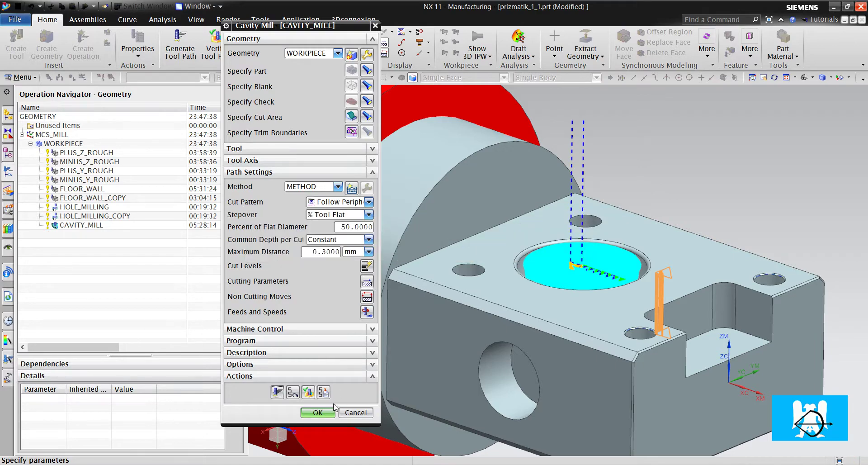
click(318, 412)
middle_drag(478, 264, 385, 294)
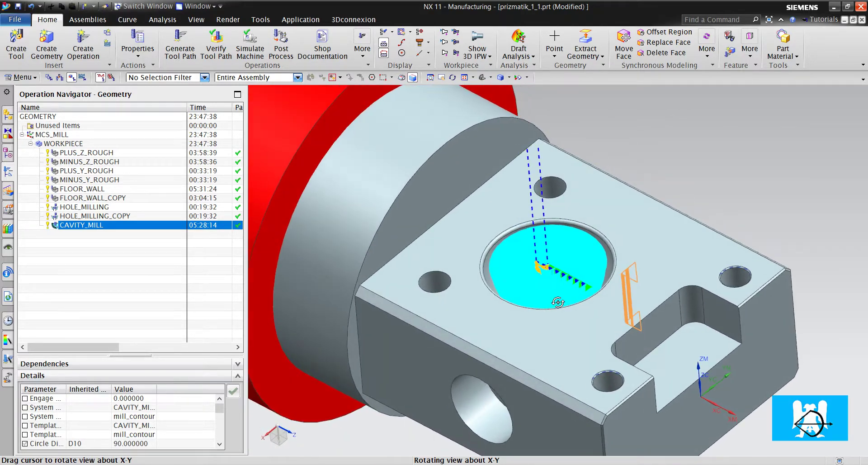
click(120, 278)
scroll(557, 285, up, 4)
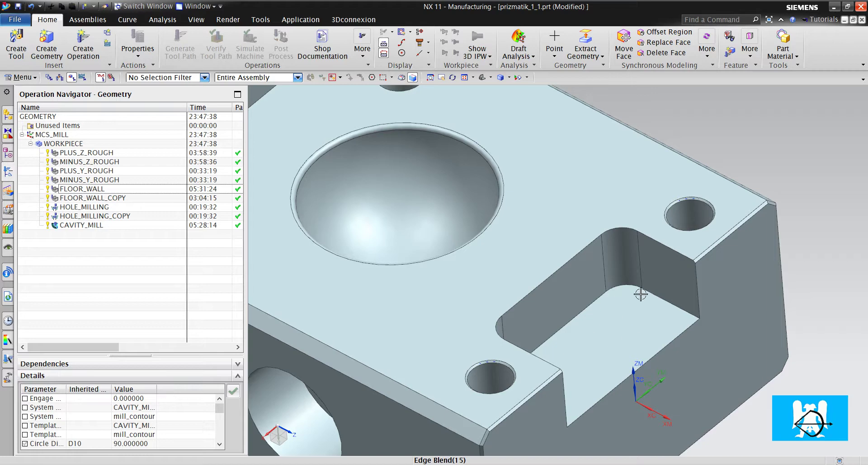
scroll(595, 284, down, 5)
scroll(407, 261, up, 3)
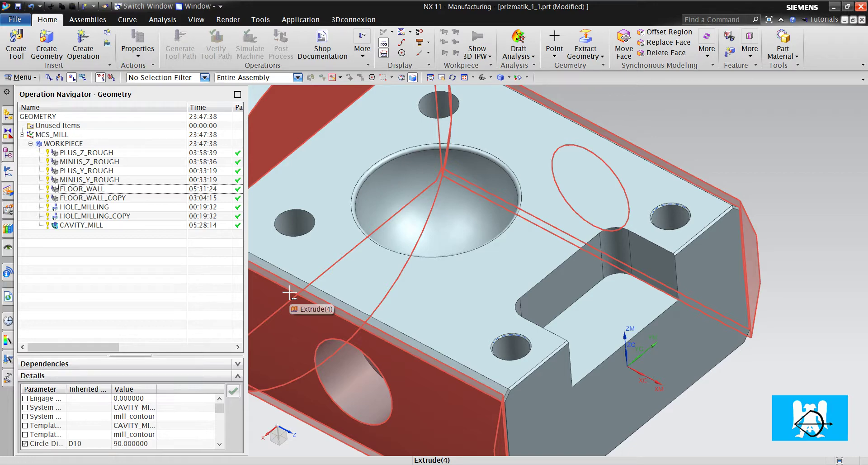
click(99, 190)
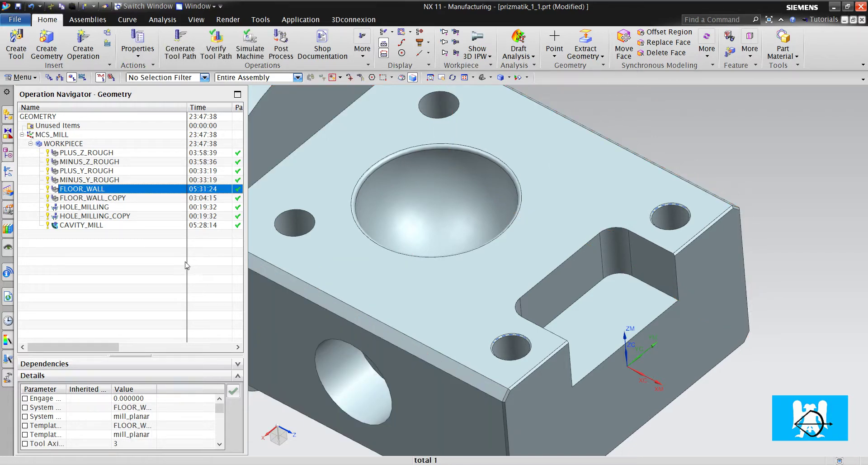
click(114, 197)
click(86, 290)
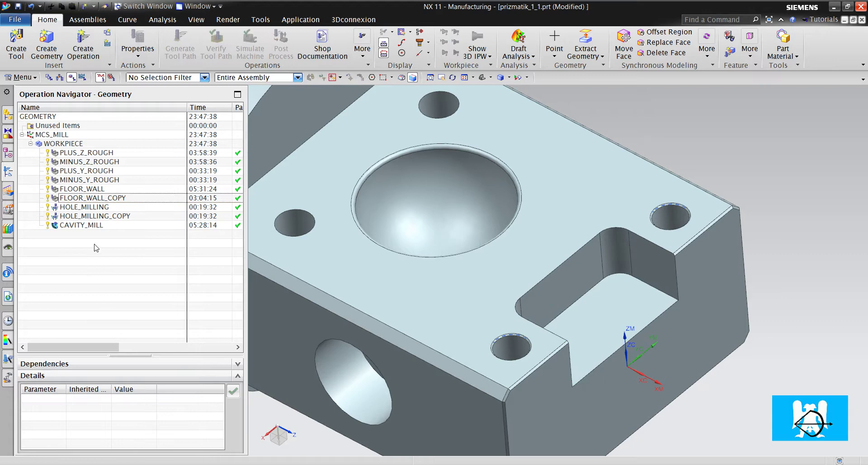
click(98, 225)
click(103, 216)
click(103, 210)
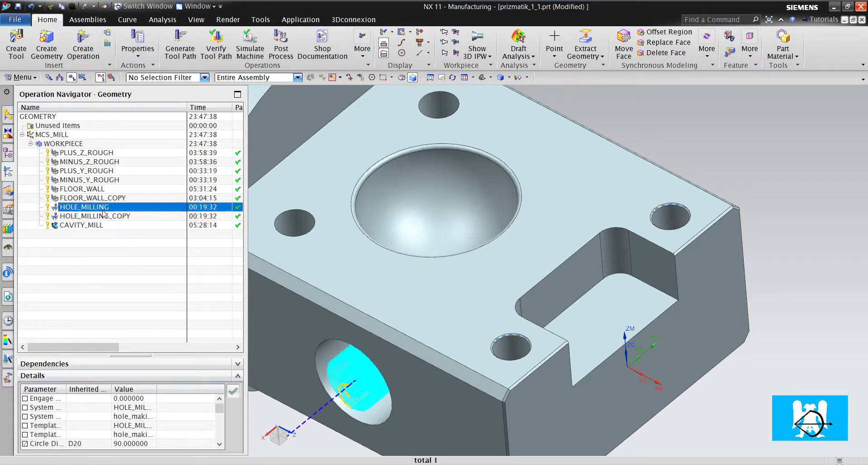
click(107, 198)
click(104, 252)
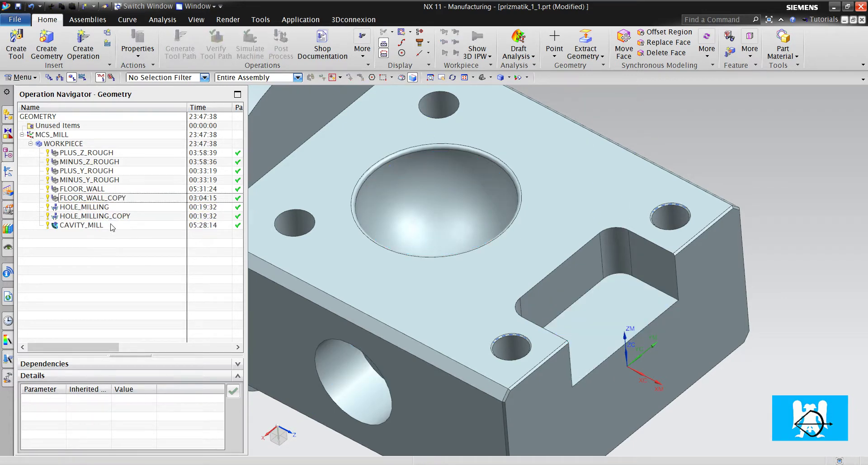